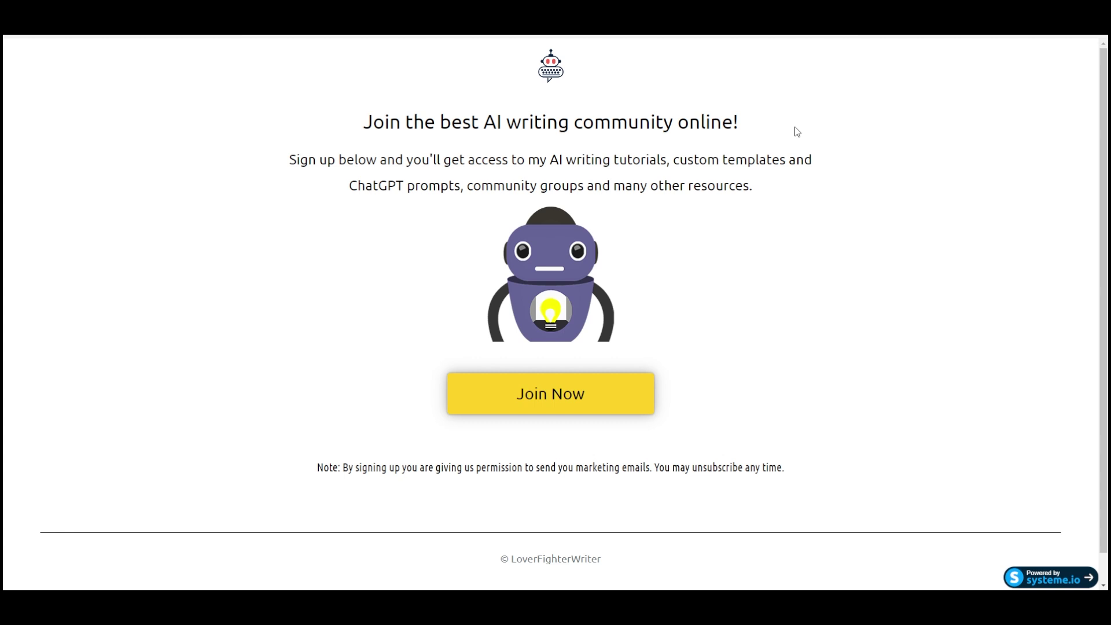
Step: Open the Join Now signup popup on the live opt-in page and close it
{"action": "left_click", "coordinate": [639, 410]}
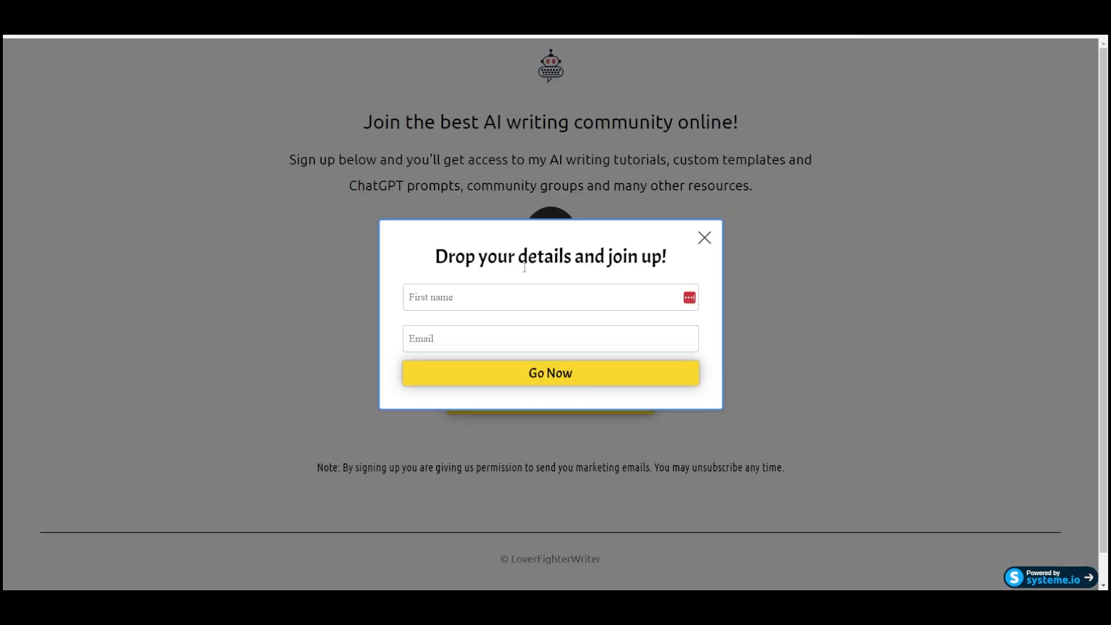
{"action": "left_click", "coordinate": [704, 239]}
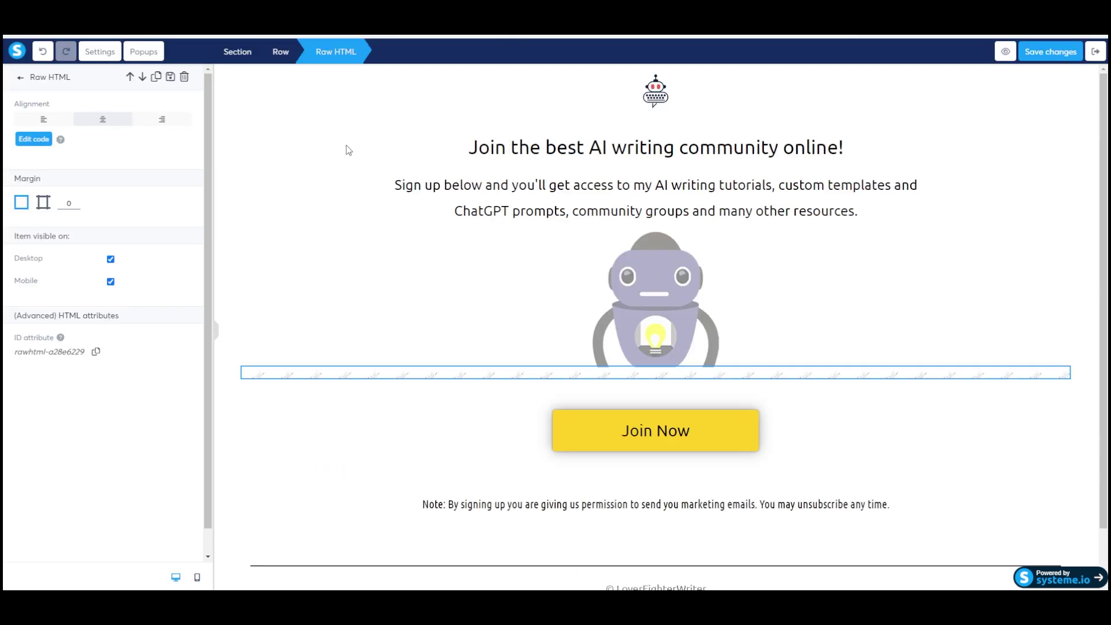
{"action": "left_click", "coordinate": [366, 110]}
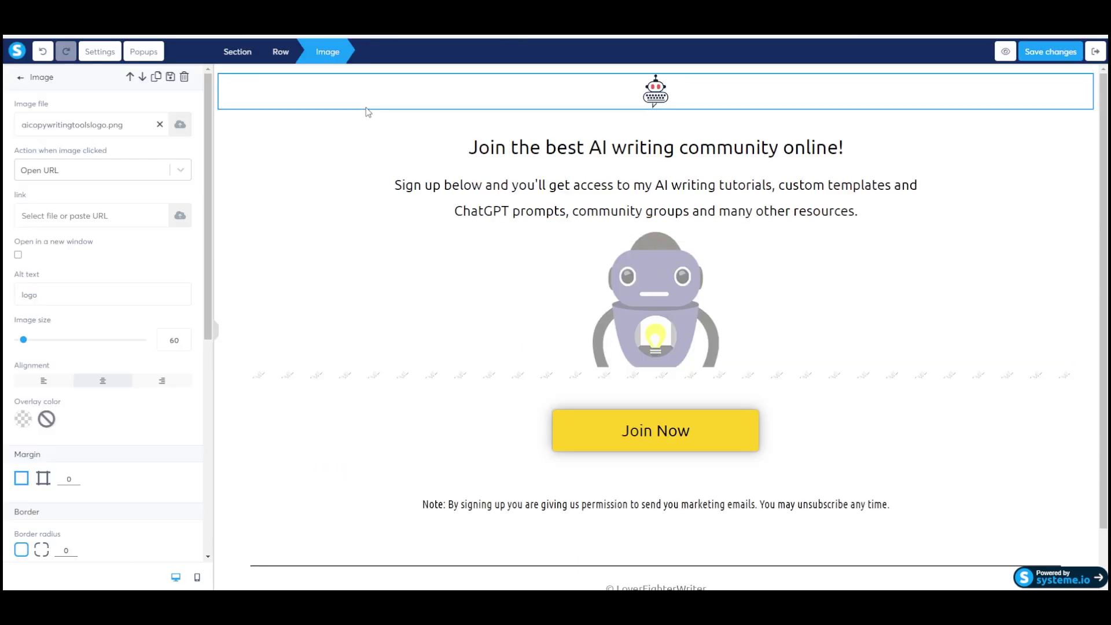
{"action": "left_click", "coordinate": [359, 152]}
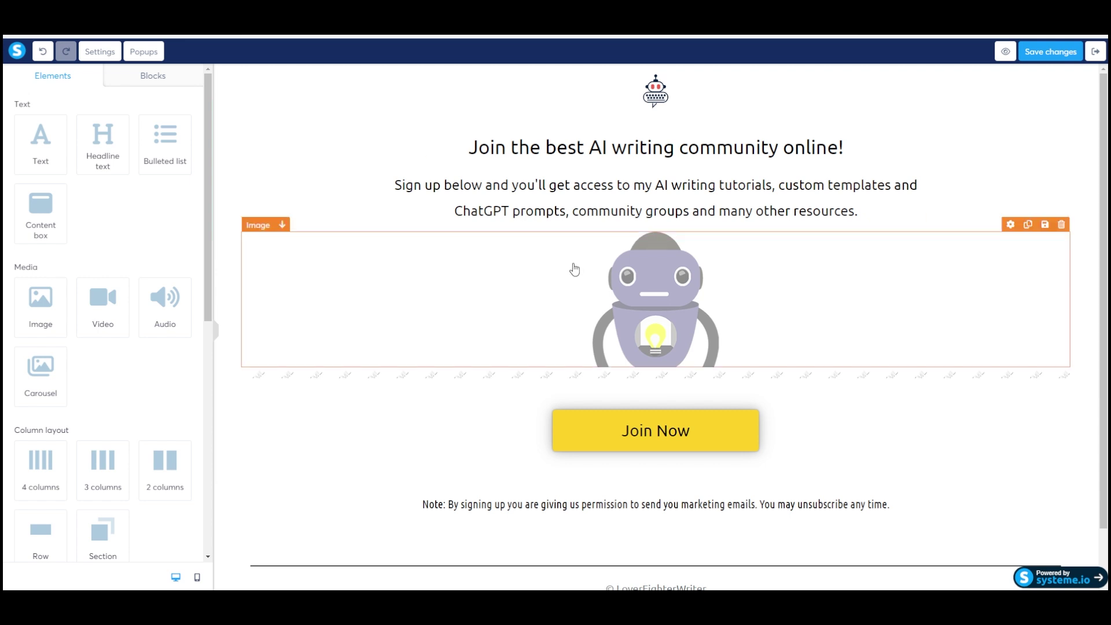
Step: Shrink the robot image to 208 and try left alignment before returning it to centre
{"action": "left_click", "coordinate": [652, 278]}
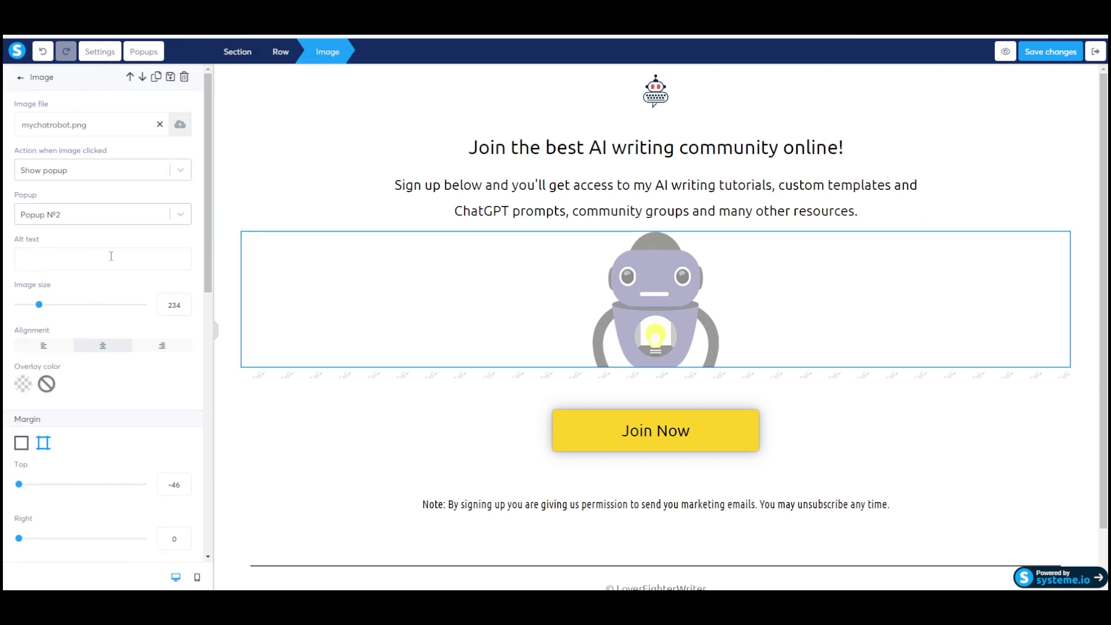
{"action": "scroll", "coordinate": [70, 235], "scroll_direction": "down", "scroll_amount": 3}
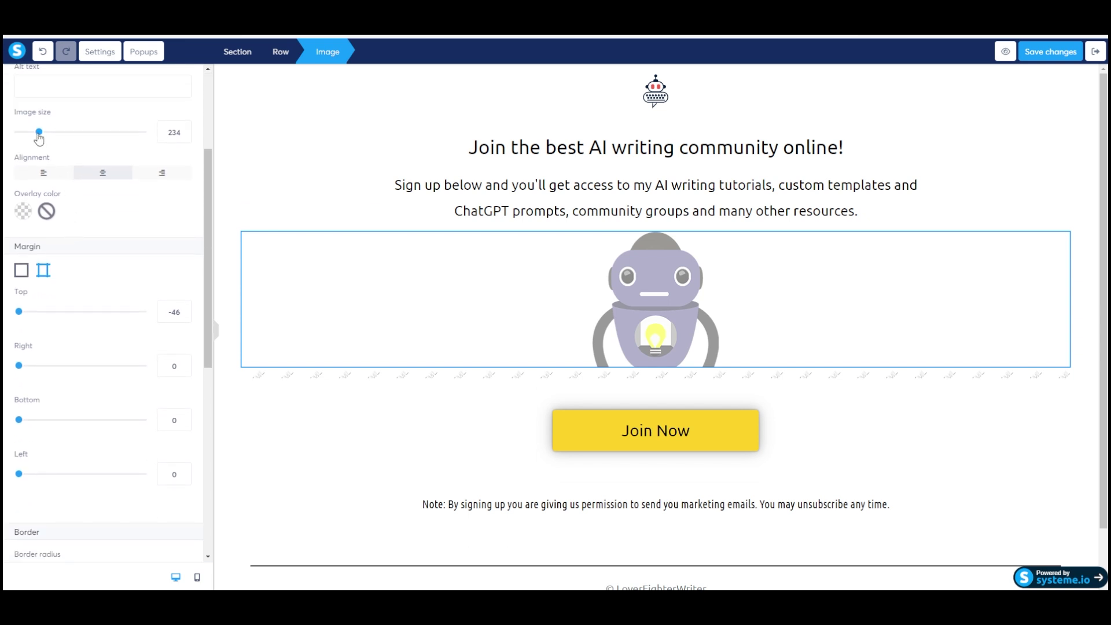
{"action": "mouse_move", "coordinate": [39, 132]}
{"action": "left_mouse_down"}
{"action": "mouse_move", "coordinate": [25, 137]}
{"action": "mouse_move", "coordinate": [37, 136]}
{"action": "left_mouse_up"}
{"action": "left_click", "coordinate": [36, 176]}
{"action": "left_click", "coordinate": [91, 176]}
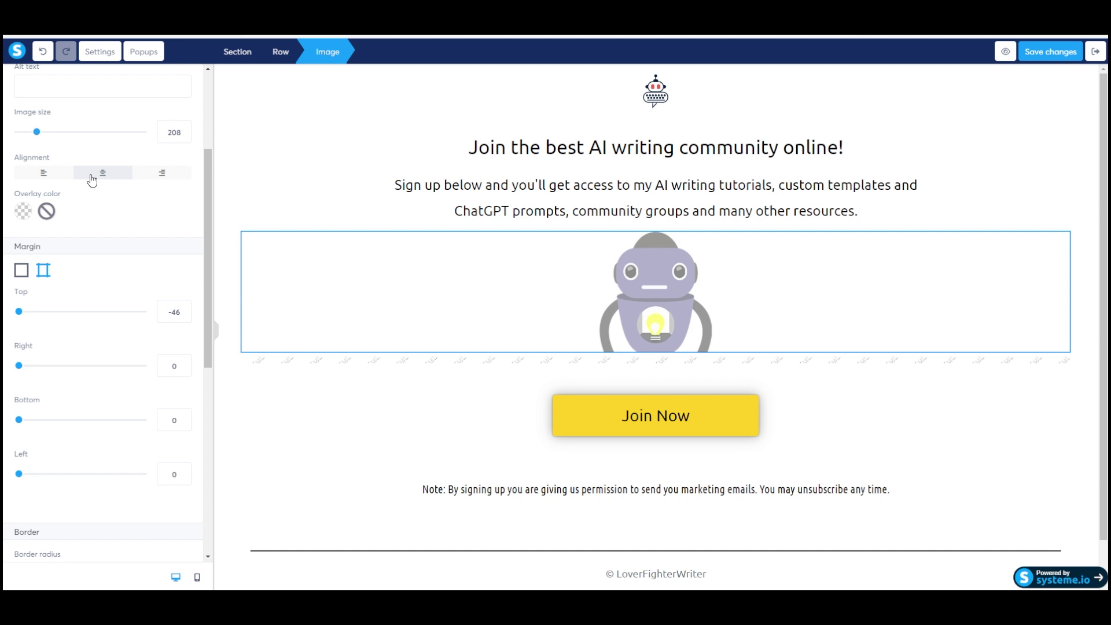
Step: Look at the image overlay colour choices and try a blur on the robot image, then remove it
{"action": "left_click", "coordinate": [22, 213]}
{"action": "scroll", "coordinate": [63, 159], "scroll_direction": "down", "scroll_amount": 1}
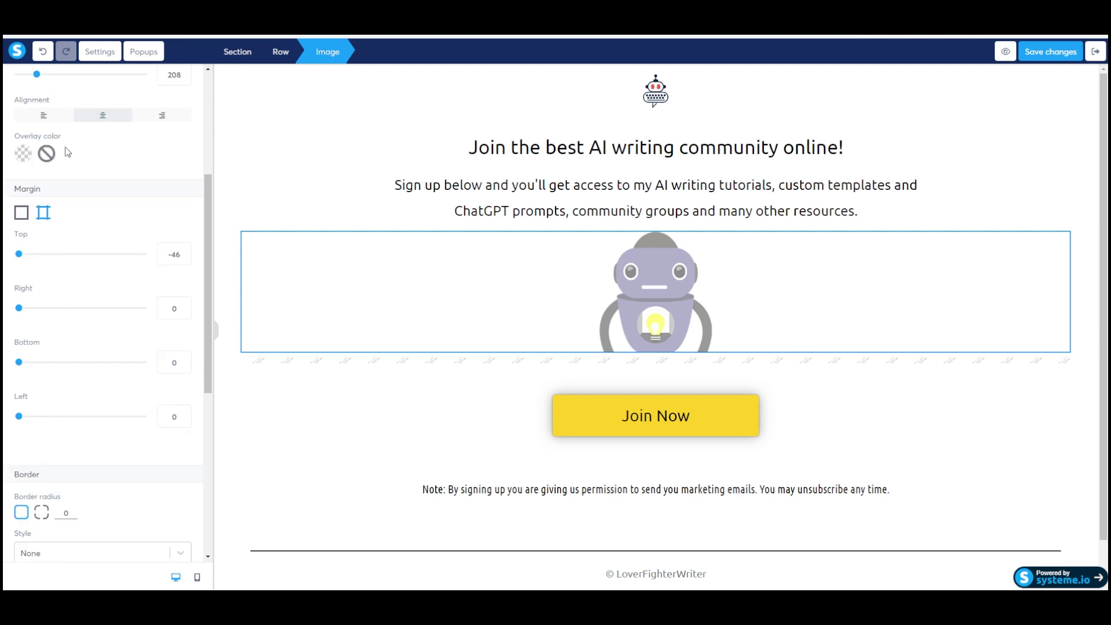
{"action": "scroll", "coordinate": [110, 264], "scroll_direction": "down", "scroll_amount": 6}
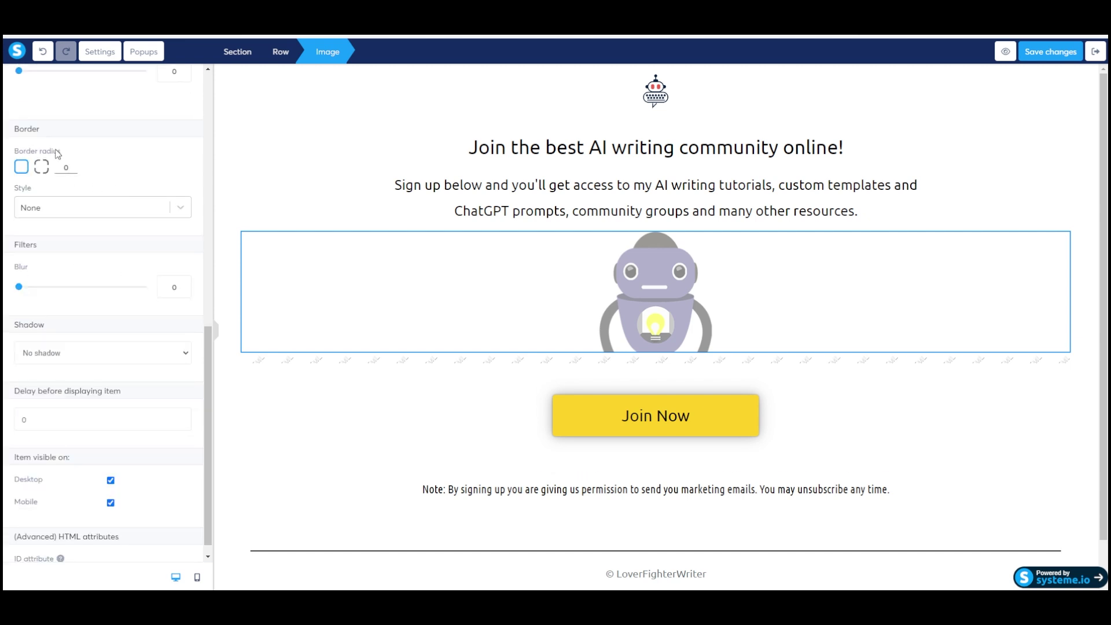
{"action": "mouse_move", "coordinate": [19, 287]}
{"action": "left_mouse_down"}
{"action": "mouse_move", "coordinate": [55, 289]}
{"action": "mouse_move", "coordinate": [19, 291]}
{"action": "left_mouse_up"}
{"action": "scroll", "coordinate": [99, 283], "scroll_direction": "down", "scroll_amount": 1}
Step: Try far shadow, then soft inner shadow, on the robot image
{"action": "left_click", "coordinate": [137, 338]}
{"action": "left_click", "coordinate": [104, 392]}
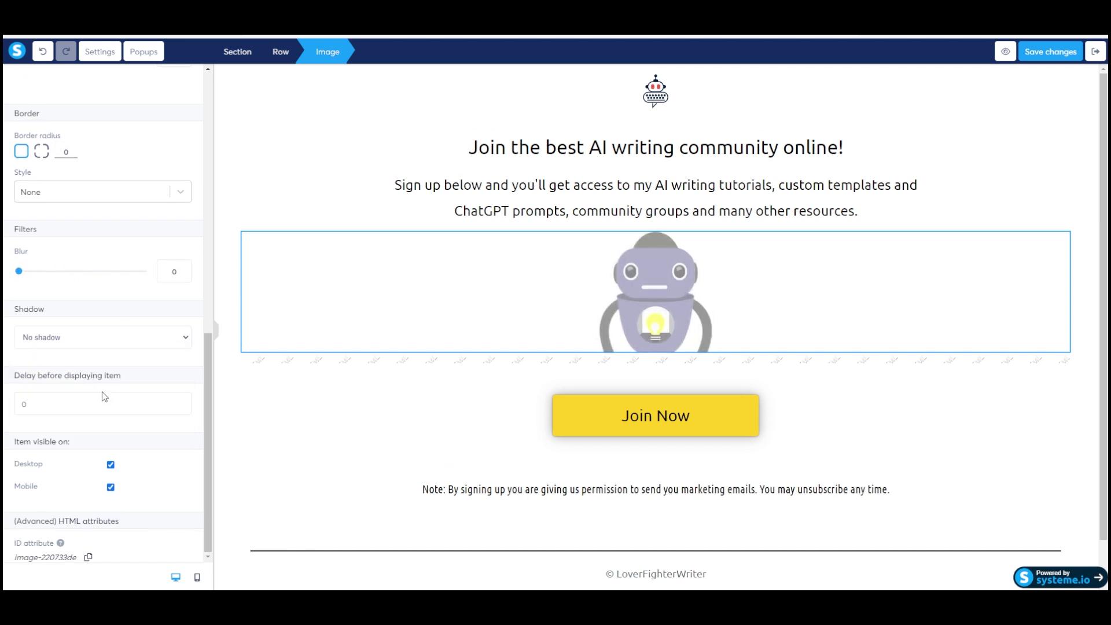
{"action": "left_click", "coordinate": [105, 343]}
{"action": "left_click", "coordinate": [80, 420]}
{"action": "left_click", "coordinate": [89, 337]}
{"action": "left_click", "coordinate": [90, 338]}
Step: Enter 2 as the image's display delay, then clear the value
{"action": "double_click", "coordinate": [95, 402]}
{"action": "type", "text": "2"}
{"action": "key", "text": "BackSpace"}
Step: Enlarge the robot image to size 349 and deselect it
{"action": "scroll", "coordinate": [149, 246], "scroll_direction": "up", "scroll_amount": 10}
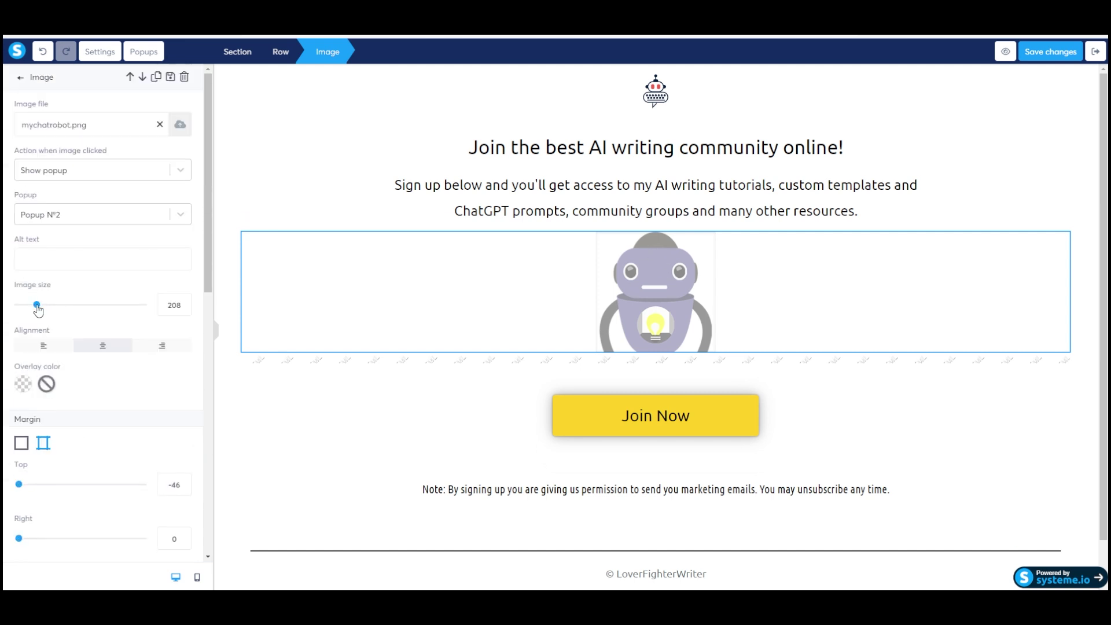
{"action": "left_click_drag", "start_coordinate": [36, 307], "coordinate": [49, 309]}
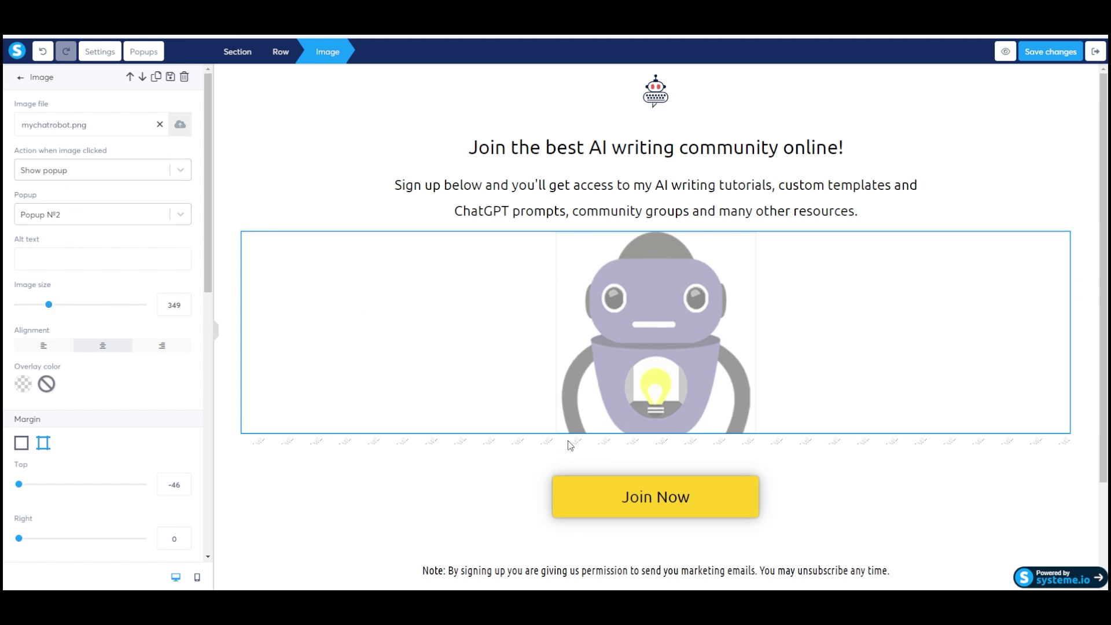
{"action": "left_click", "coordinate": [587, 447]}
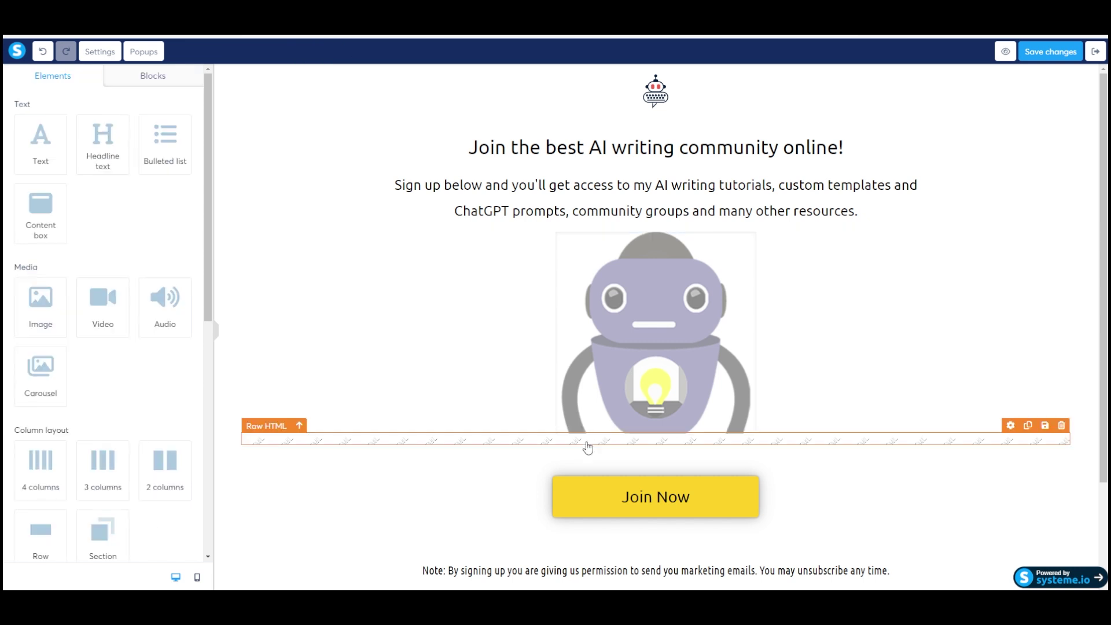
Step: View the page settings and the empty footer code under Tracking, closing it unchanged
{"action": "left_click", "coordinate": [588, 447]}
{"action": "left_click", "coordinate": [588, 447]}
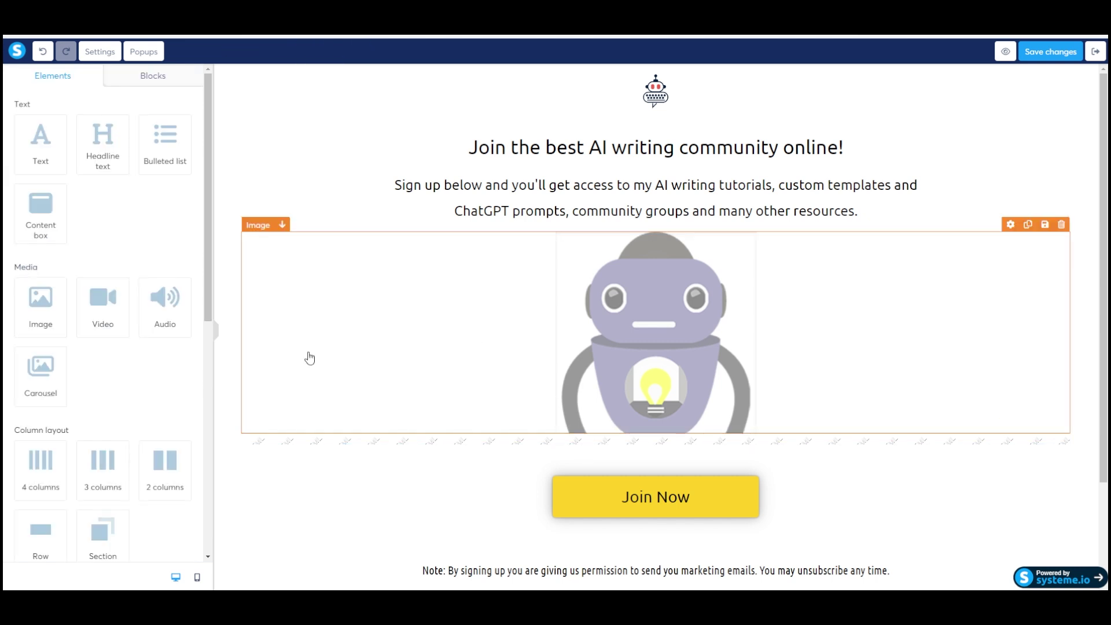
{"action": "left_click", "coordinate": [98, 52]}
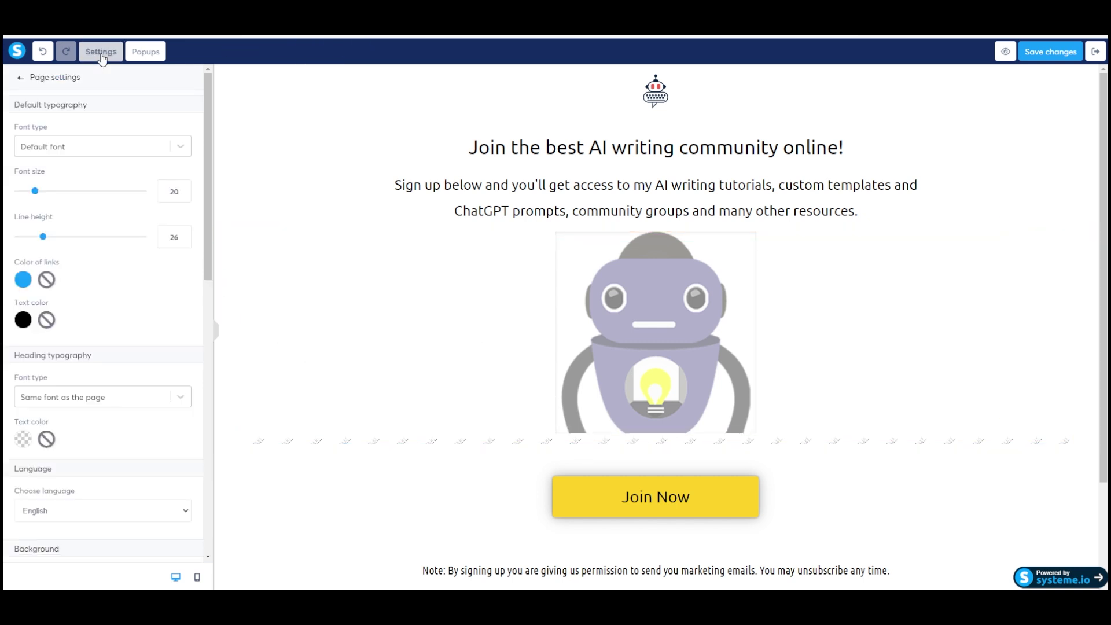
{"action": "scroll", "coordinate": [99, 322], "scroll_direction": "down", "scroll_amount": 10}
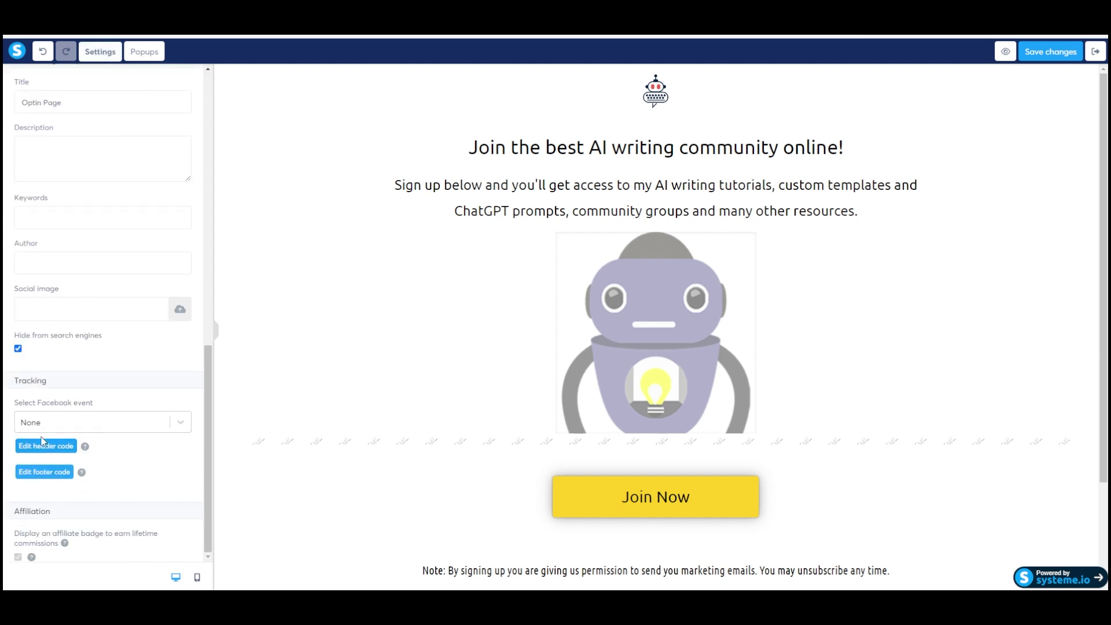
{"action": "left_click", "coordinate": [46, 472]}
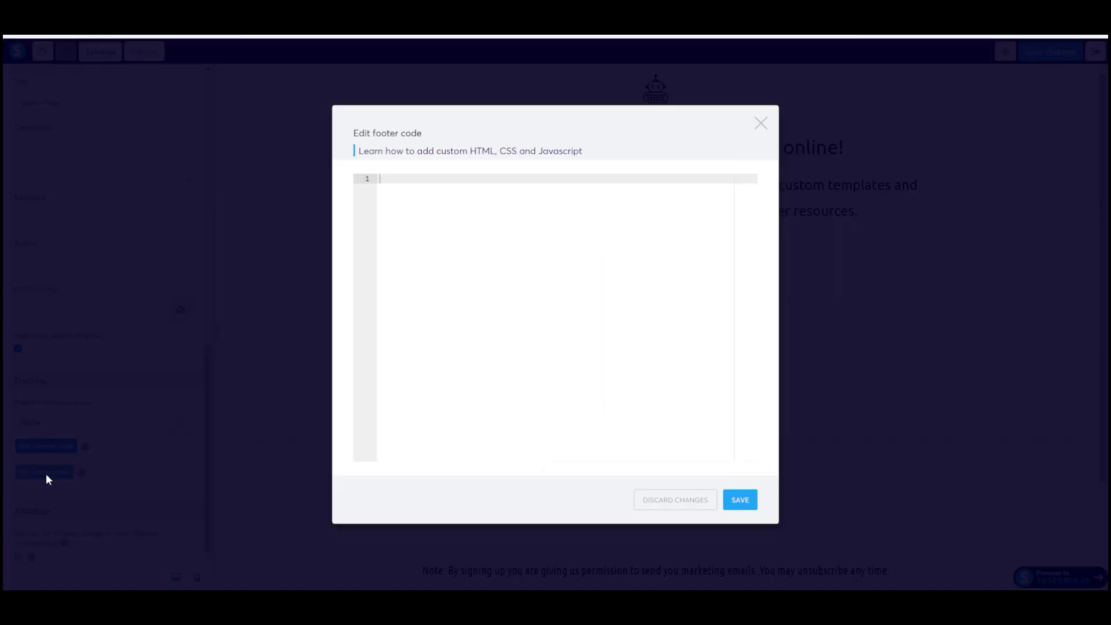
{"action": "left_click", "coordinate": [761, 124]}
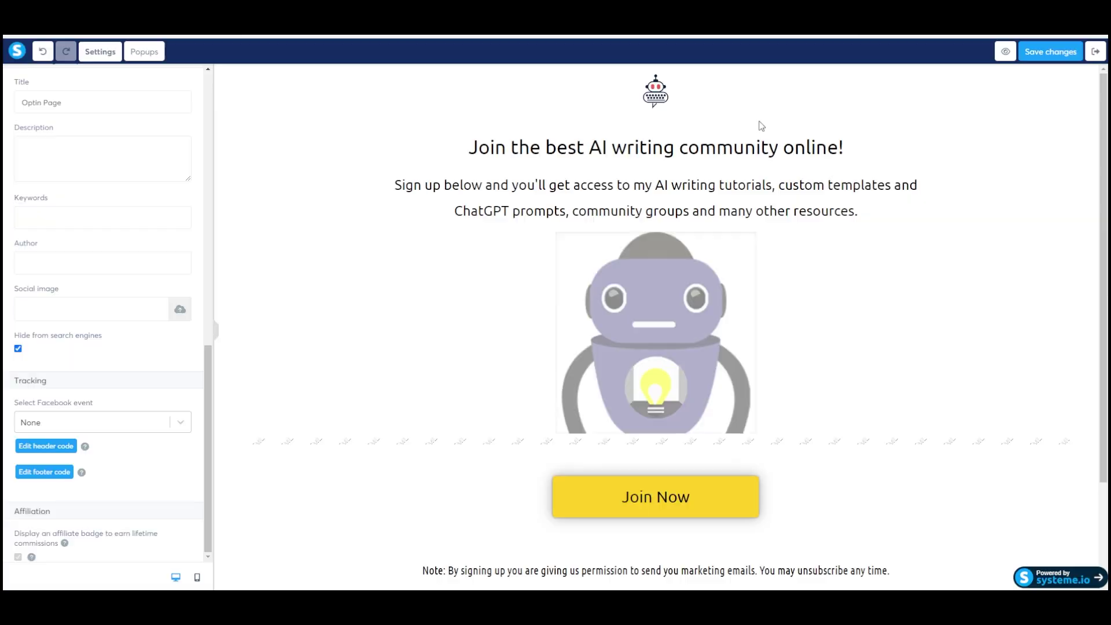
Step: Return to the Elements list, glance at Blocks, and scroll Elements down to the Other group
{"action": "left_click", "coordinate": [486, 449]}
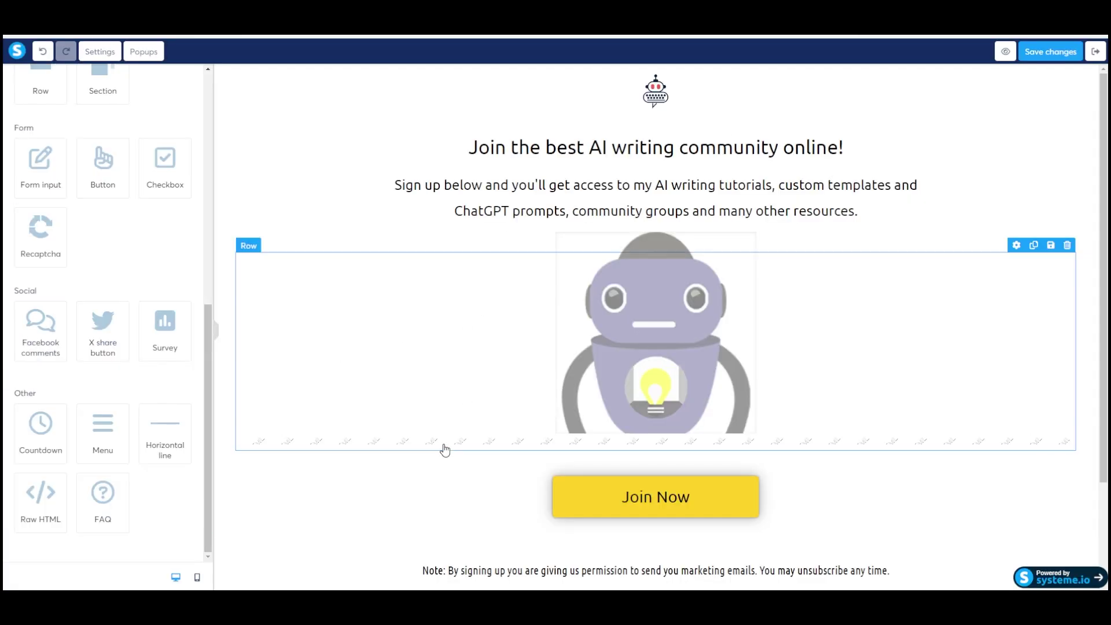
{"action": "scroll", "coordinate": [121, 341], "scroll_direction": "up", "scroll_amount": 8}
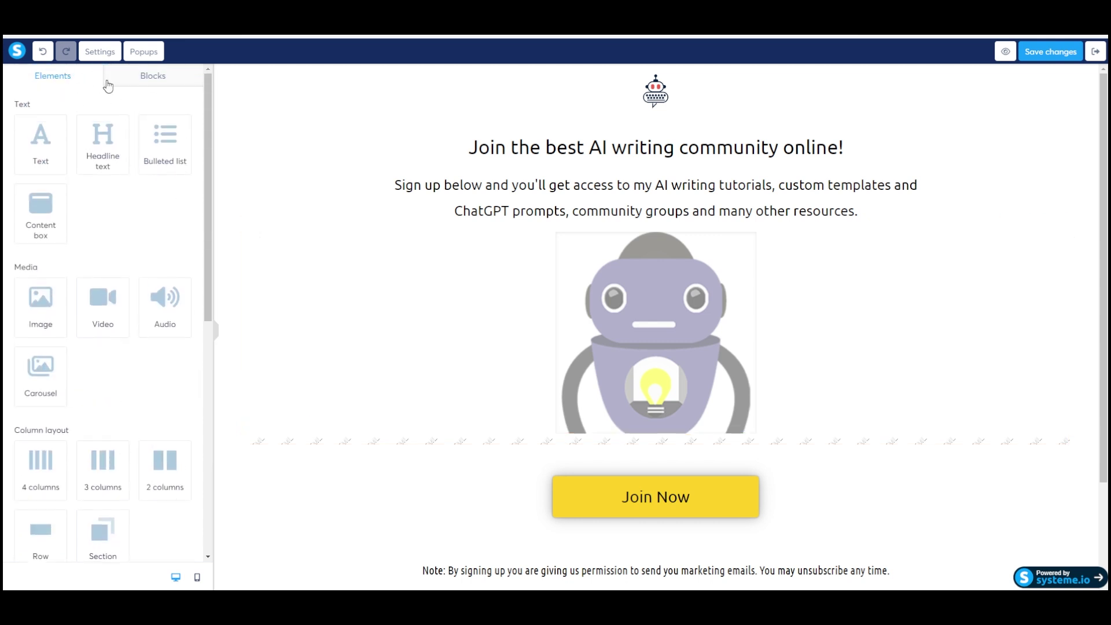
{"action": "left_click", "coordinate": [162, 79]}
{"action": "left_click", "coordinate": [66, 79]}
{"action": "scroll", "coordinate": [102, 203], "scroll_direction": "down", "scroll_amount": 5}
{"action": "scroll", "coordinate": [102, 203], "scroll_direction": "down", "scroll_amount": 3}
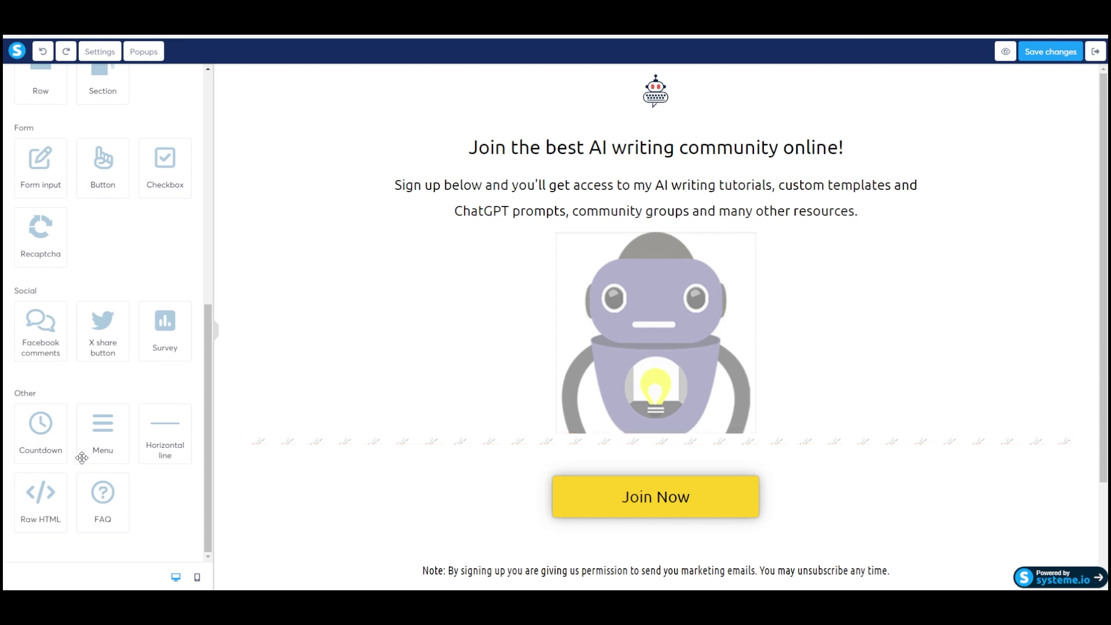
Step: Drop a Raw HTML block above the robot image, deleting its heading code but closing without saving
{"action": "left_click_drag", "start_coordinate": [36, 507], "coordinate": [548, 228]}
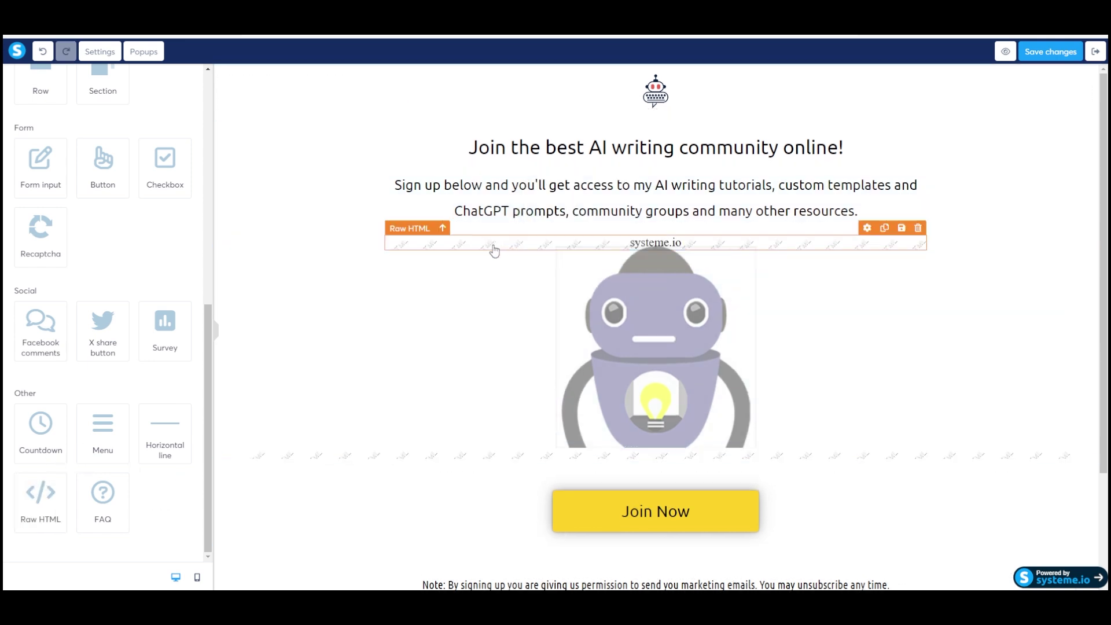
{"action": "left_click", "coordinate": [572, 246]}
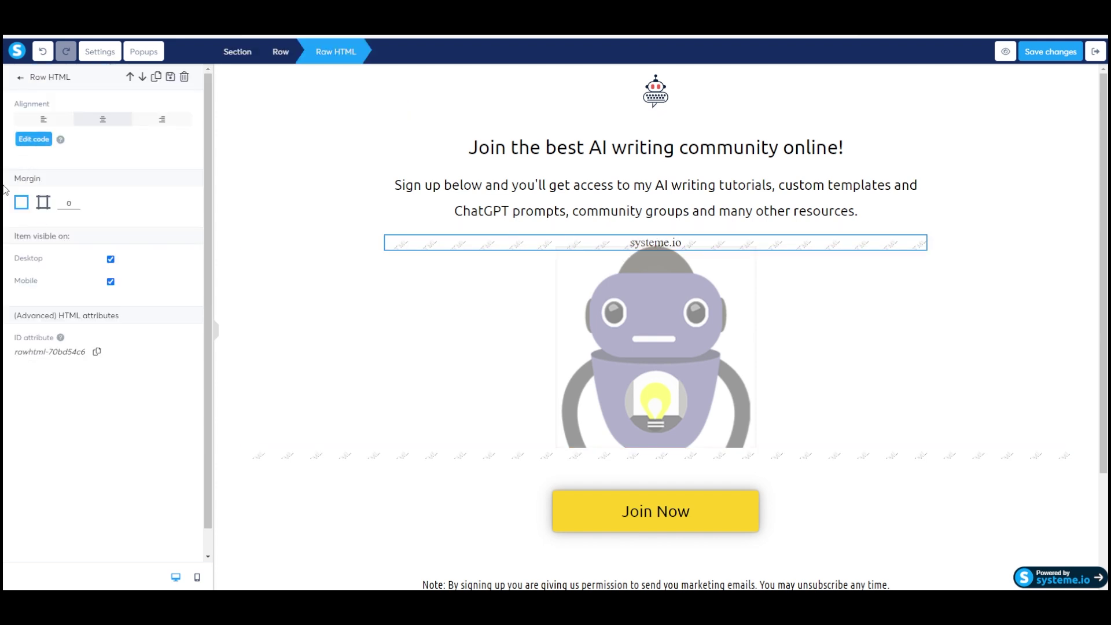
{"action": "left_click", "coordinate": [31, 142]}
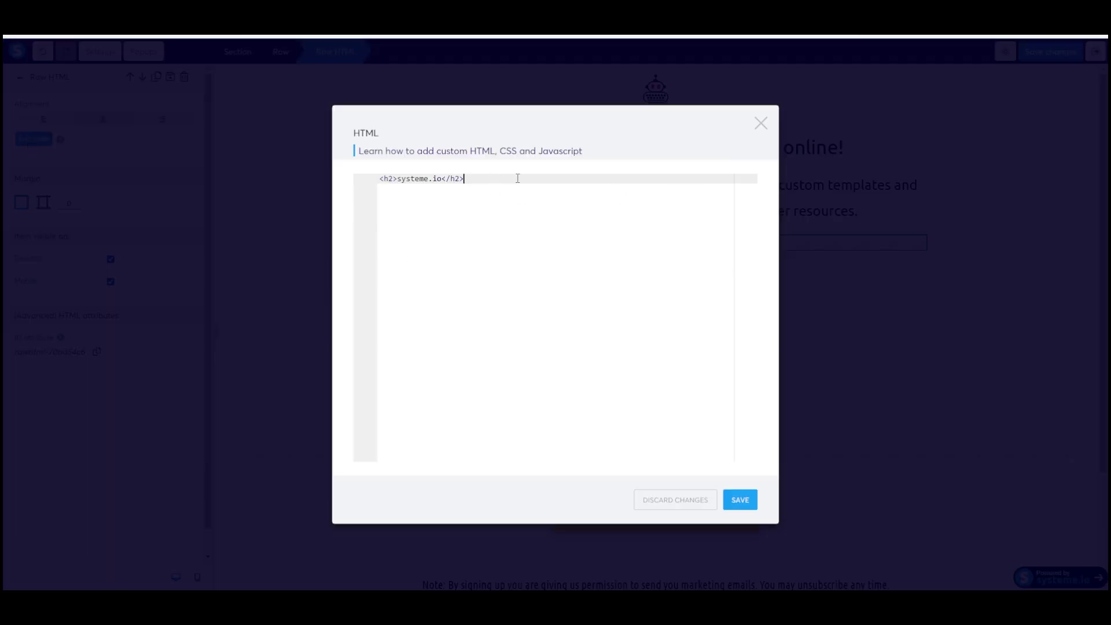
{"action": "key", "text": "ctrl+a"}
{"action": "key", "text": "BackSpace"}
{"action": "left_click", "coordinate": [689, 501]}
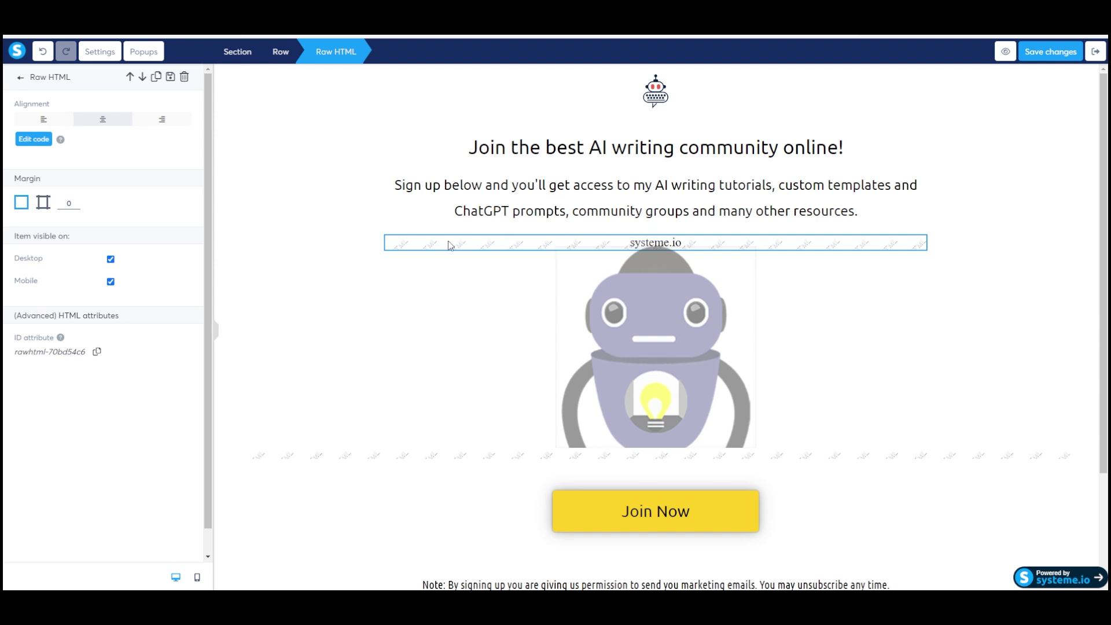
{"action": "key", "text": "Escape"}
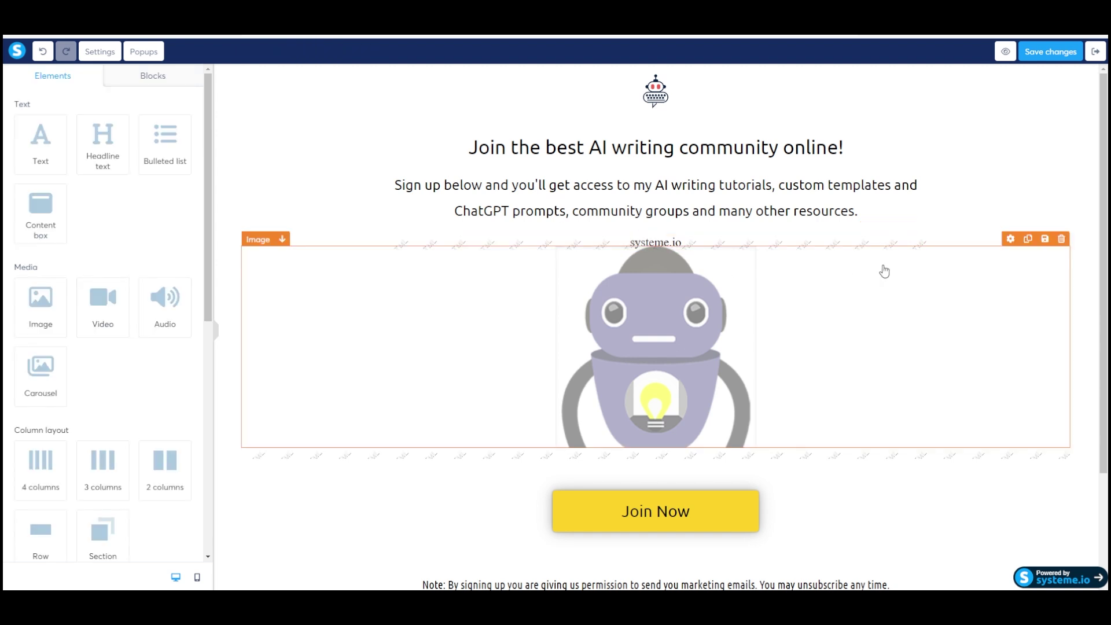
{"action": "left_click", "coordinate": [917, 228]}
{"action": "key", "text": "Return"}
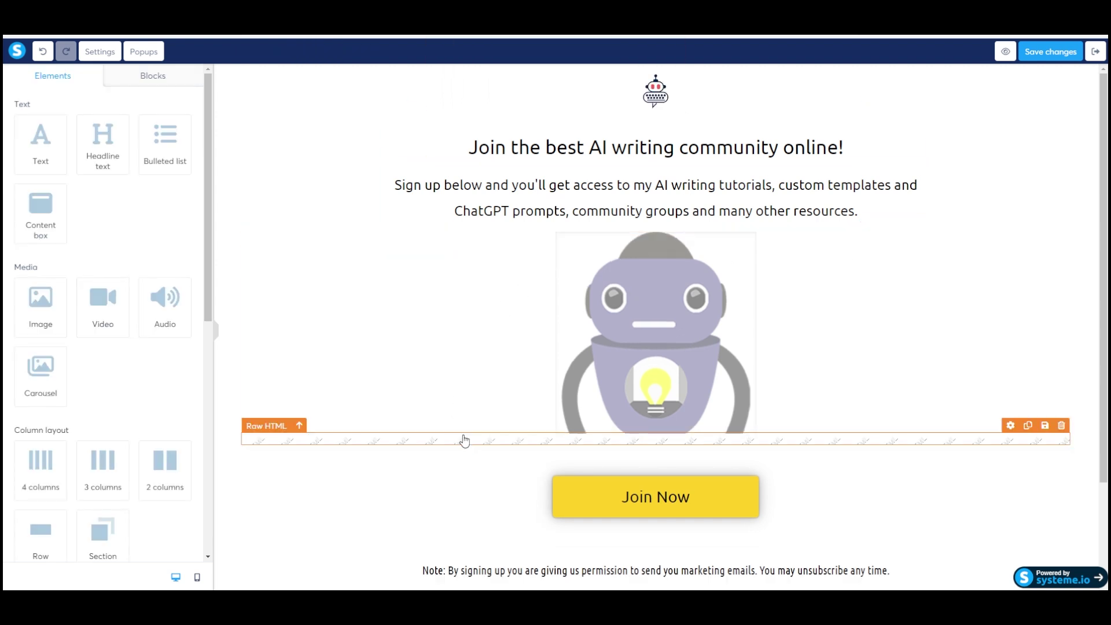
{"action": "left_click", "coordinate": [467, 445]}
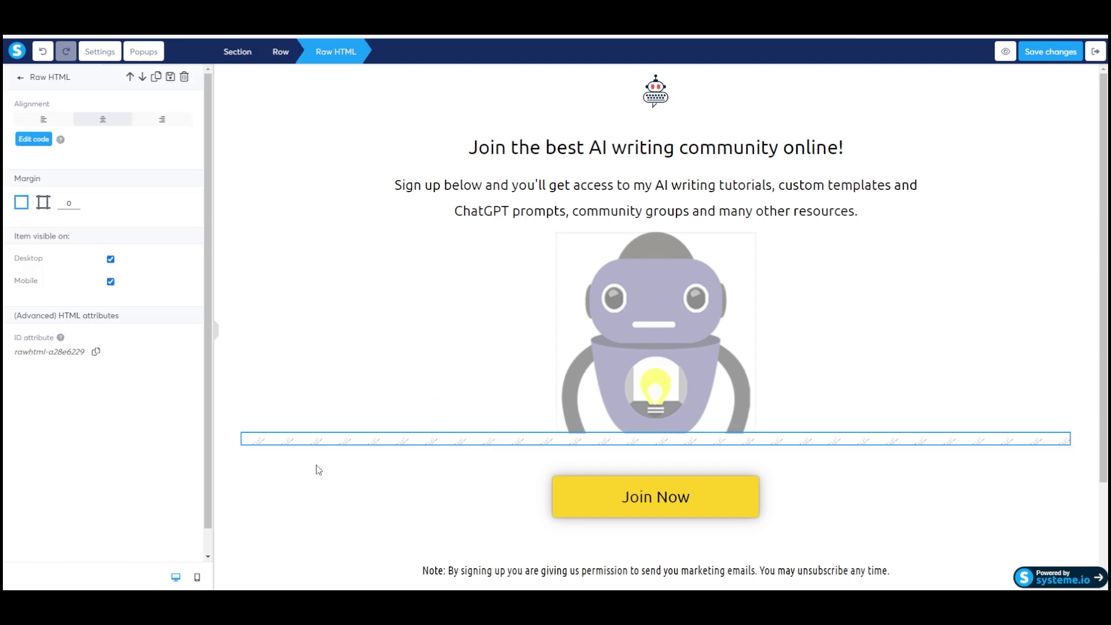
{"action": "left_click", "coordinate": [36, 142]}
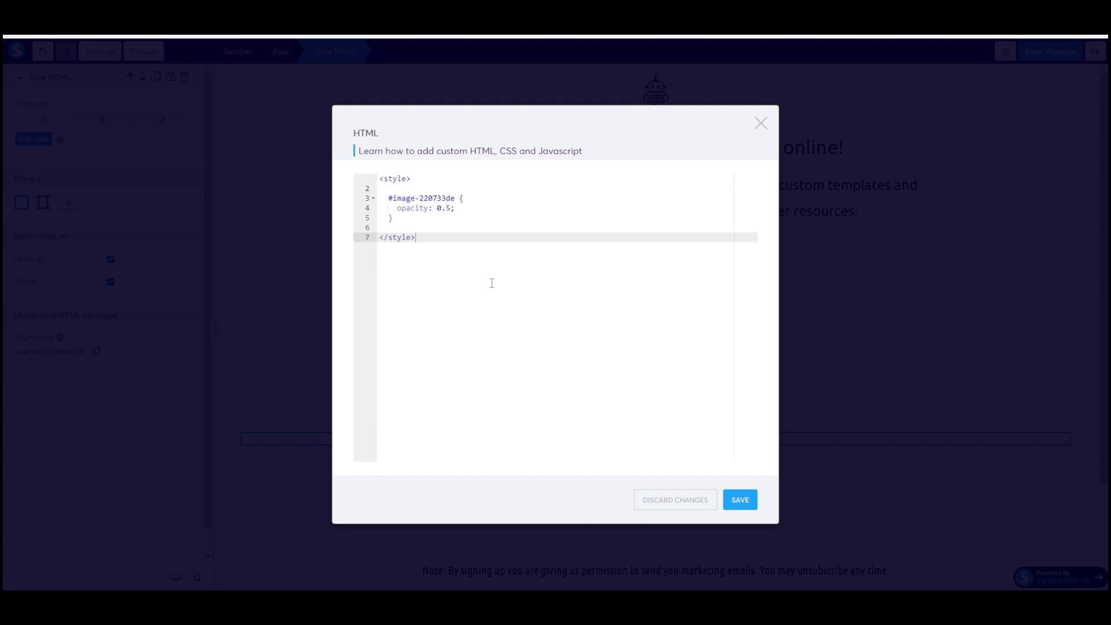
{"action": "left_click", "coordinate": [381, 179]}
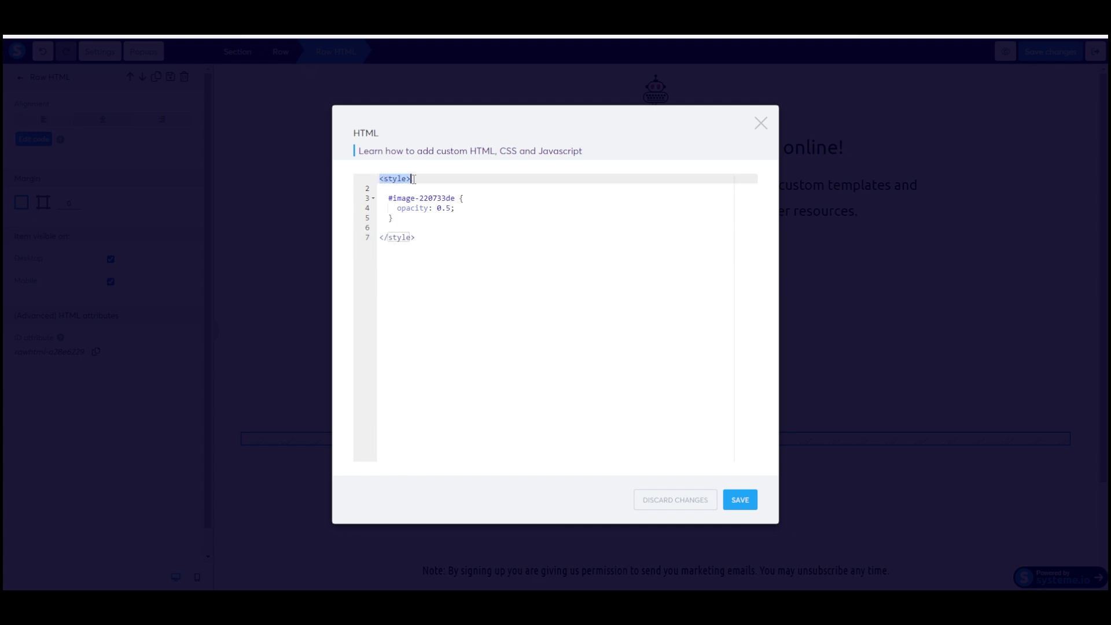
{"action": "left_click", "coordinate": [421, 235]}
{"action": "key", "text": "shift+Home"}
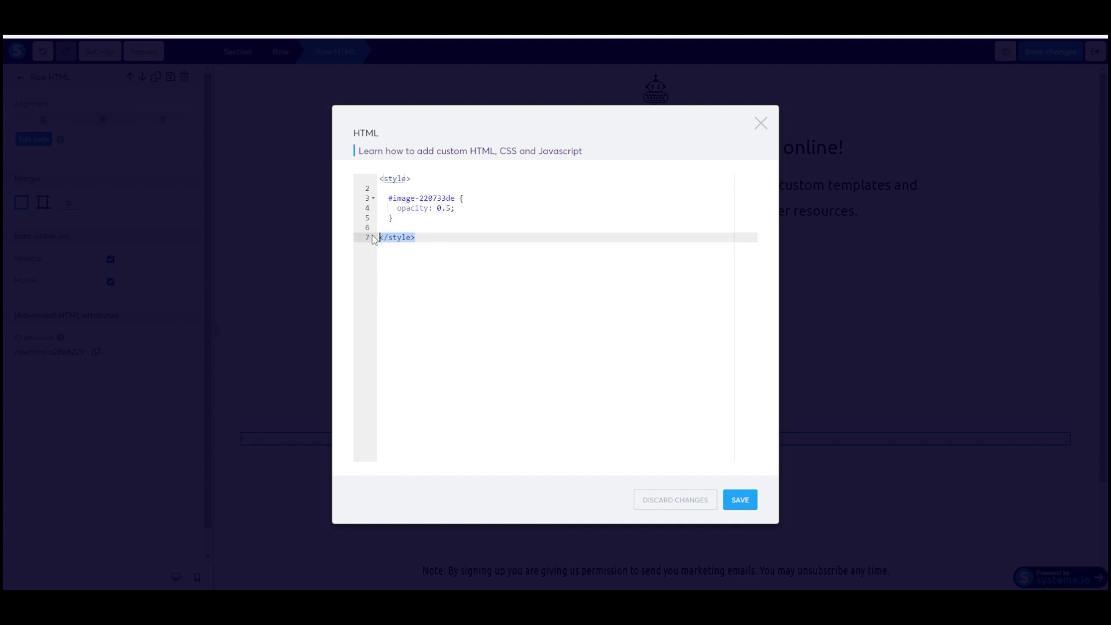
{"action": "left_click", "coordinate": [450, 227]}
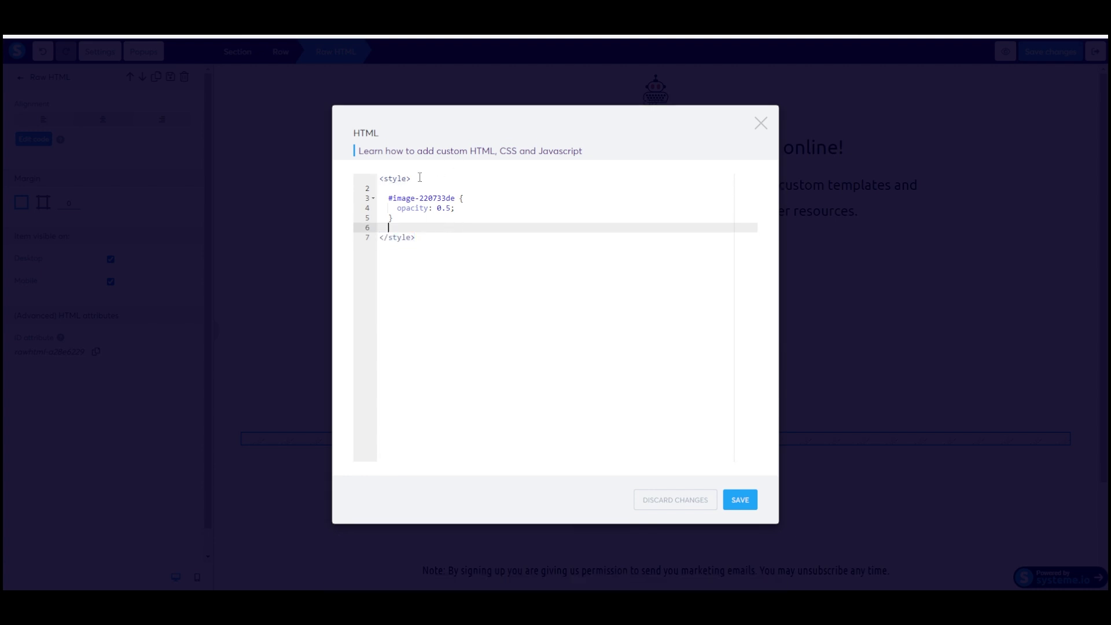
{"action": "left_click_drag", "start_coordinate": [411, 178], "coordinate": [379, 181]}
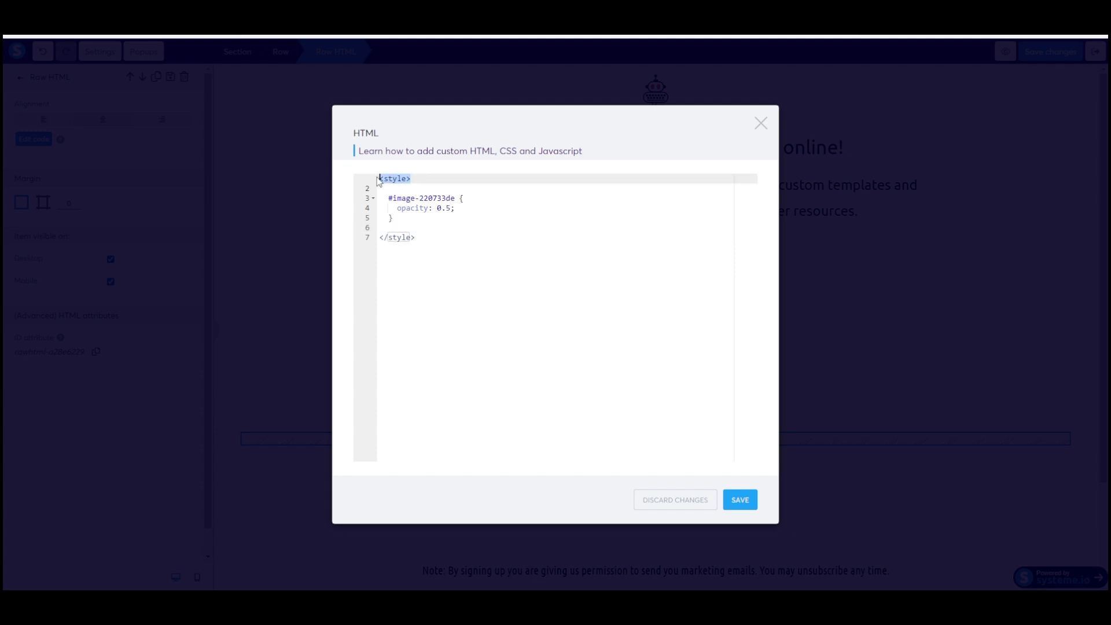
{"action": "left_click", "coordinate": [428, 240]}
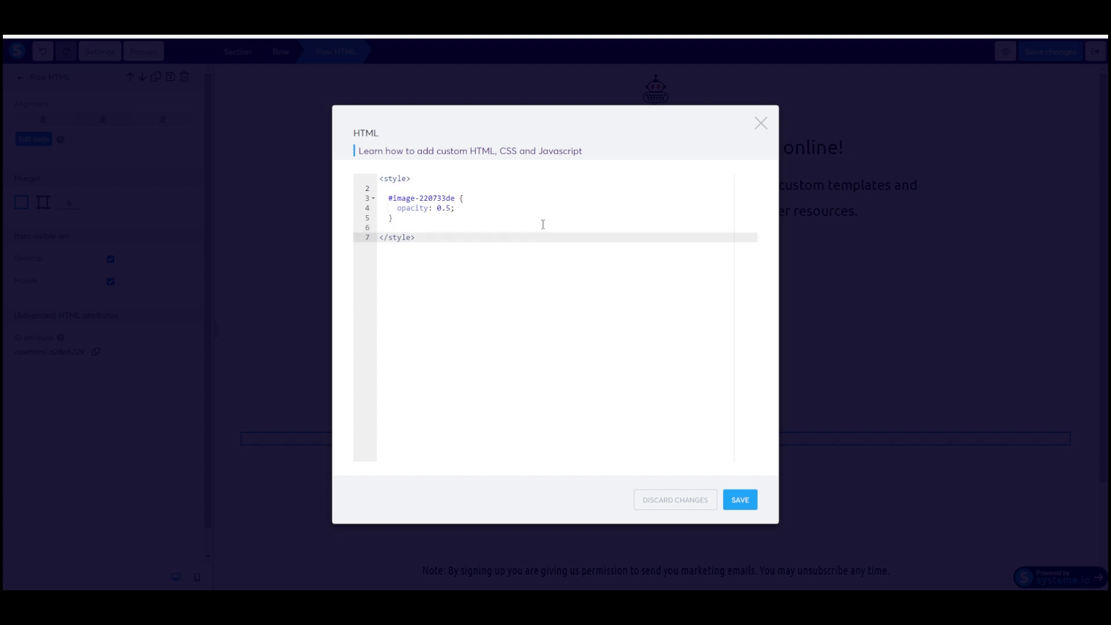
Step: Start a second <style> block with an empty rule for #image-220733de
{"action": "key", "text": "Return"}
{"action": "key", "text": "Return"}
{"action": "key", "text": "Return"}
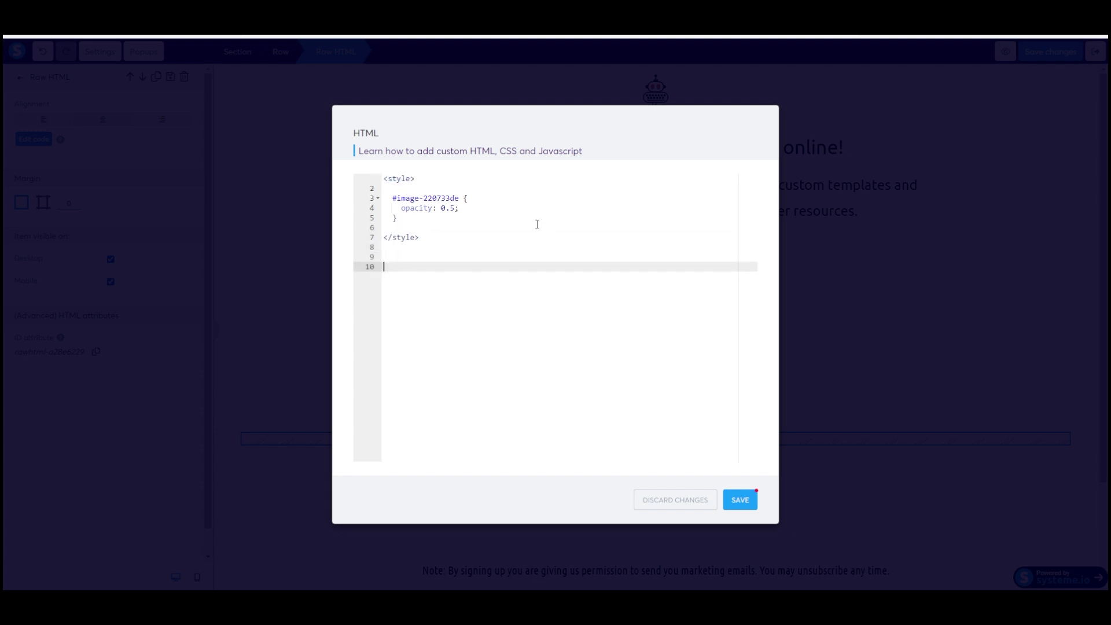
{"action": "type", "text": "<"}
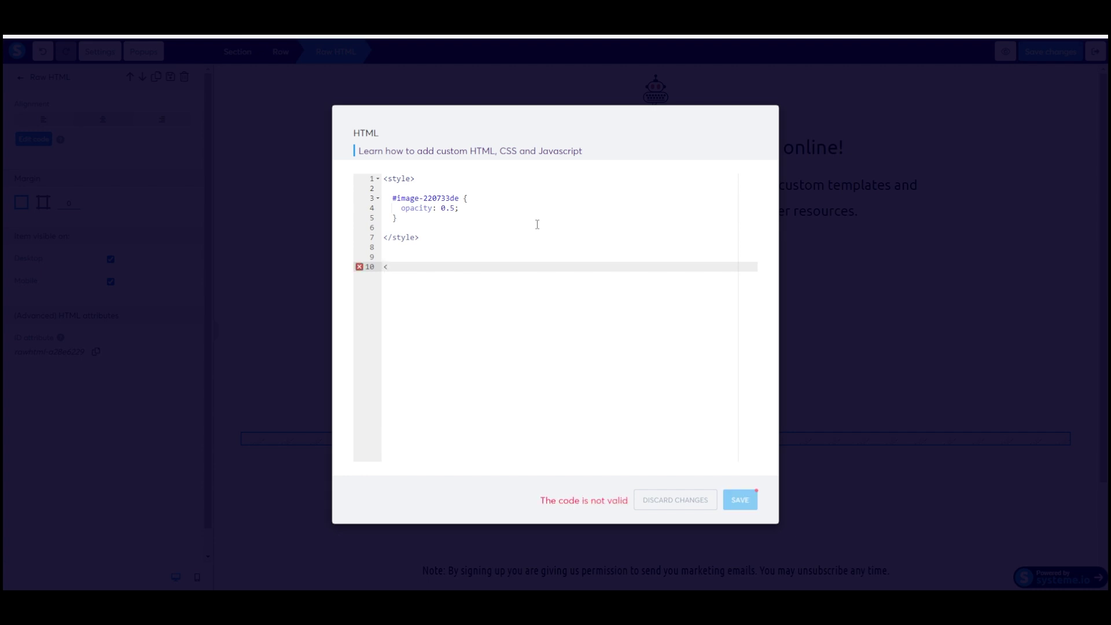
{"action": "type", "text": "sty"}
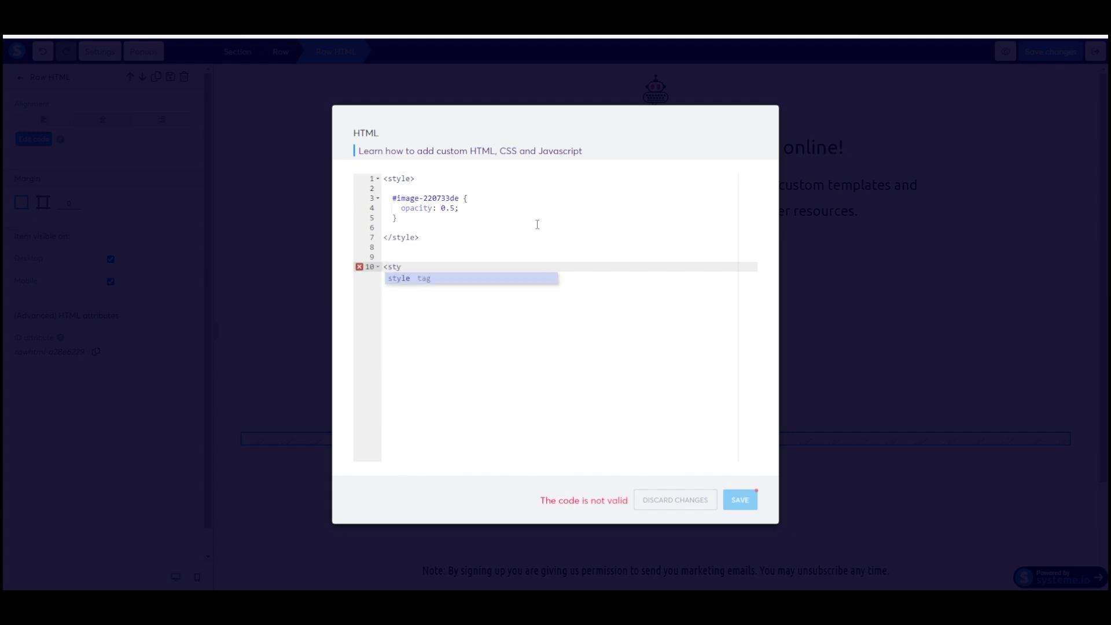
{"action": "type", "text": "le"}
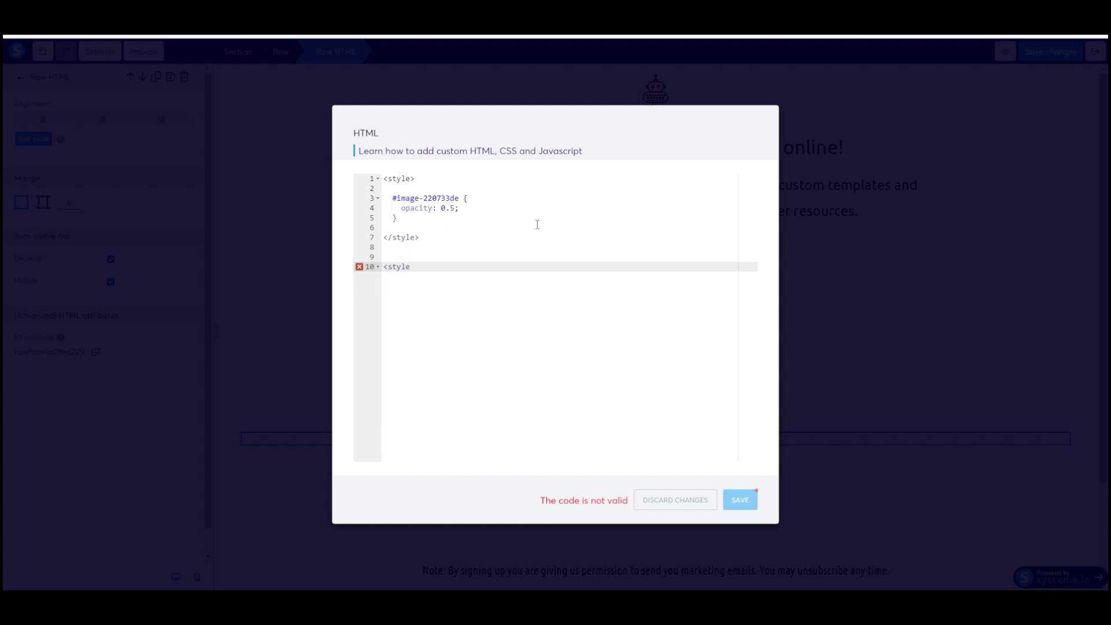
{"action": "type", "text": "></style>"}
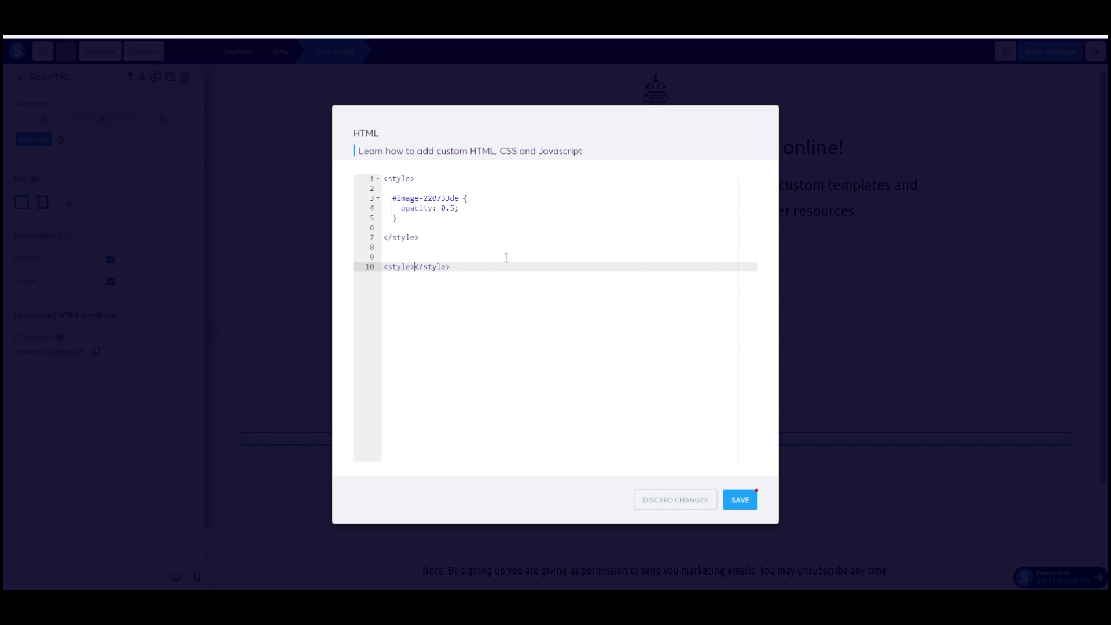
{"action": "key", "text": "Return"}
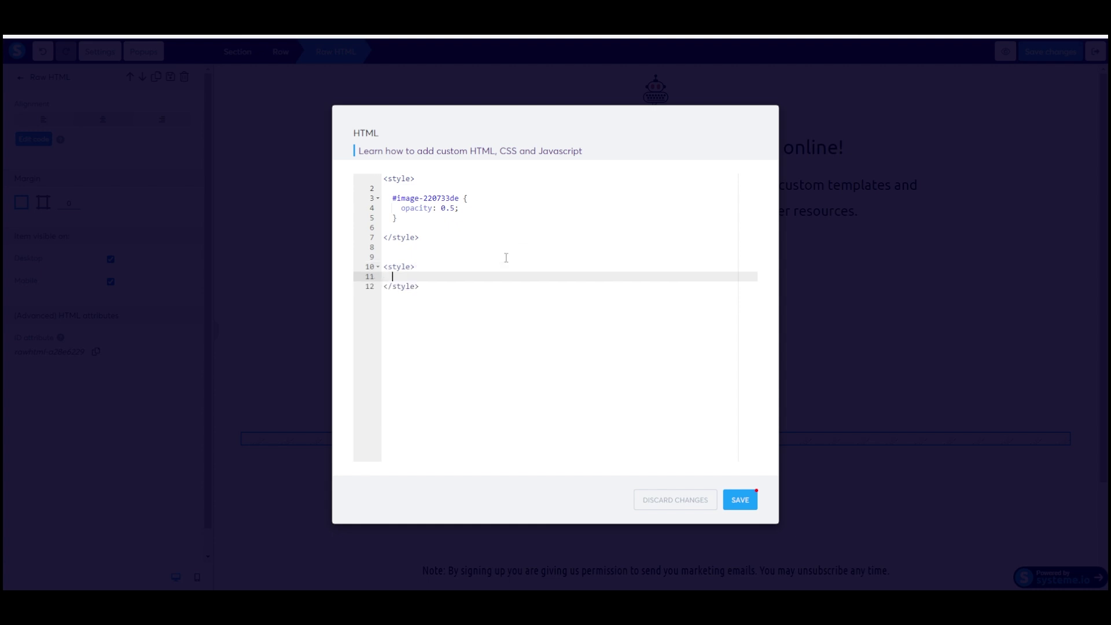
{"action": "type", "text": "#"}
{"action": "type", "text": "image-220733de"}
{"action": "type", "text": "{"}
{"action": "key", "text": "Return"}
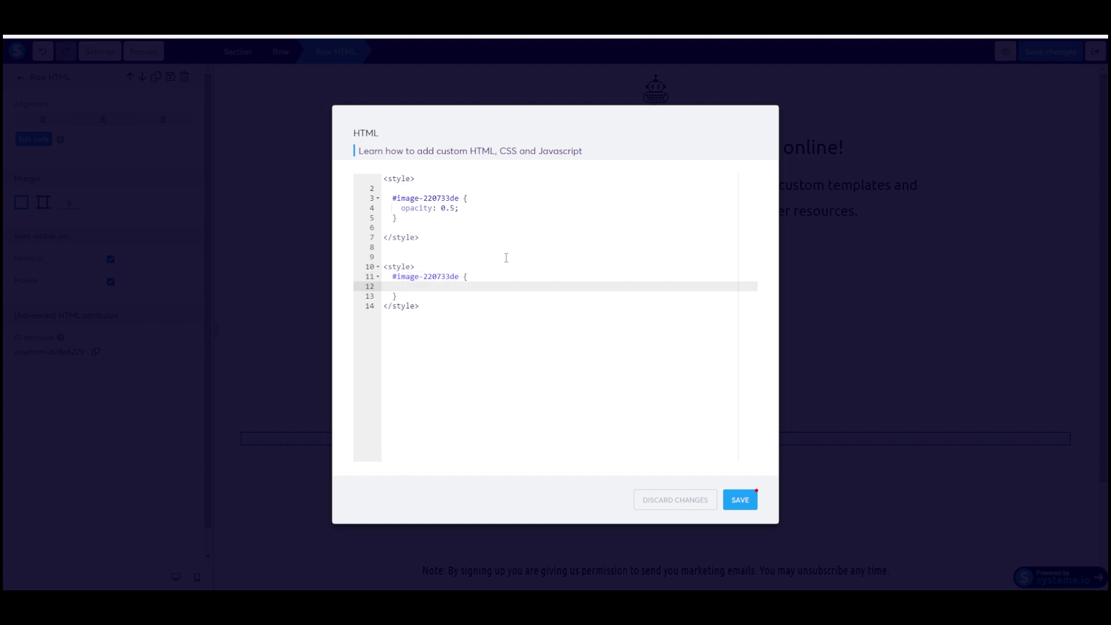
{"action": "key", "text": "Escape"}
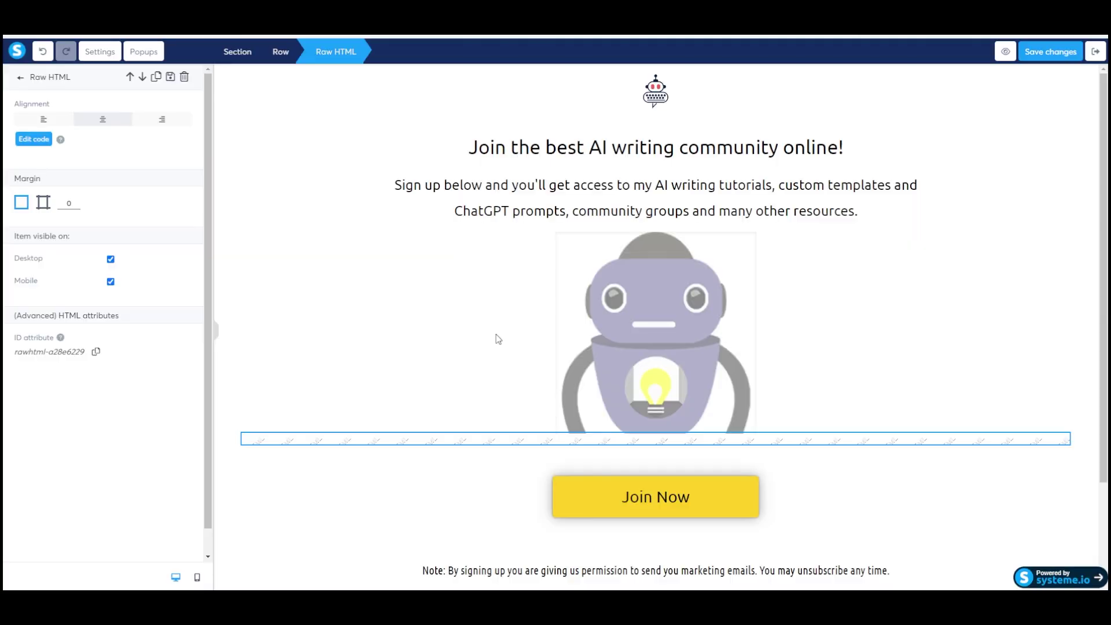
{"action": "left_click", "coordinate": [46, 141]}
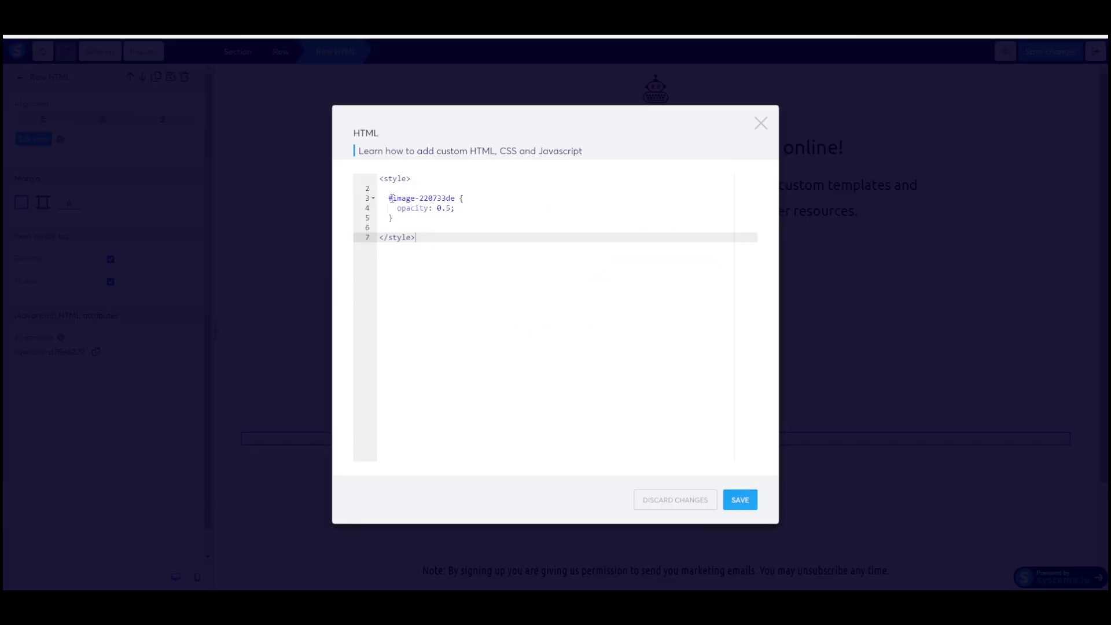
{"action": "left_click_drag", "start_coordinate": [393, 198], "coordinate": [456, 198]}
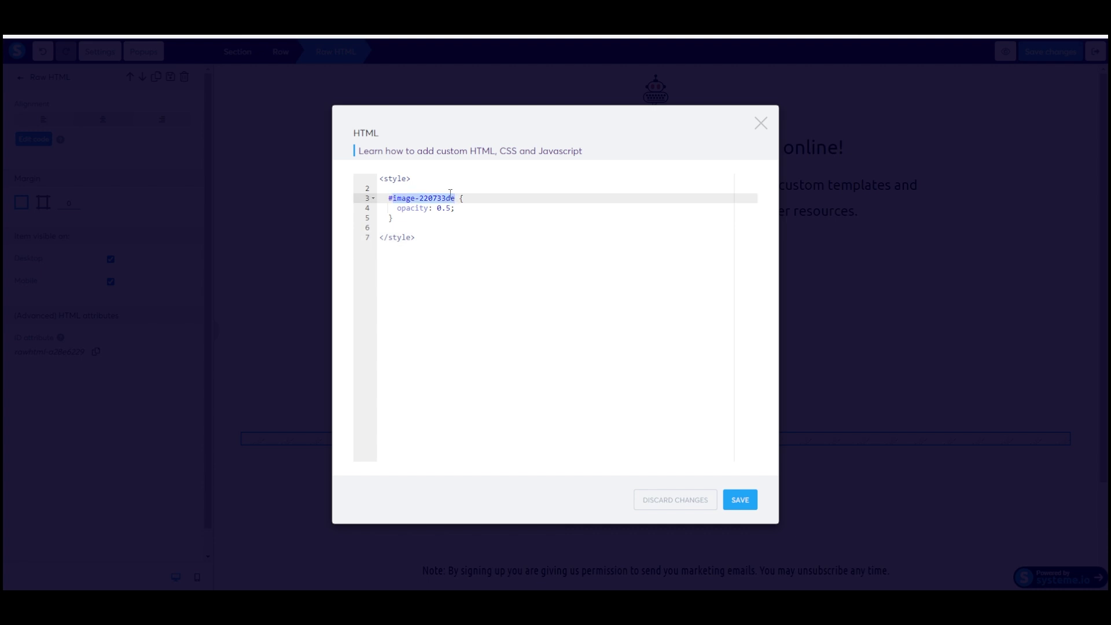
{"action": "left_click", "coordinate": [421, 208]}
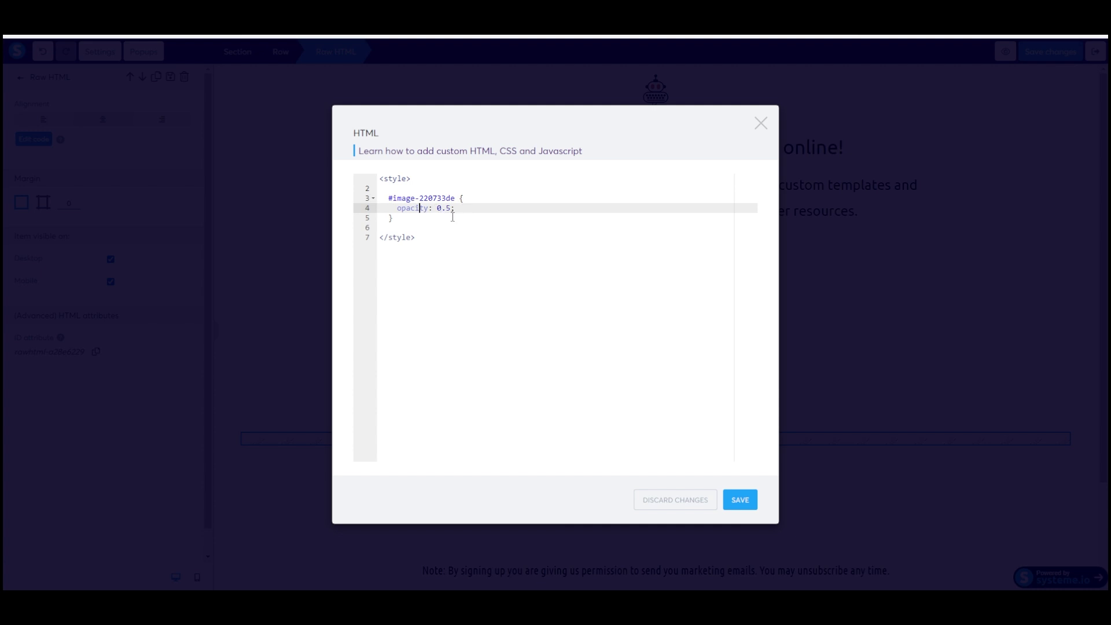
{"action": "left_click", "coordinate": [761, 124]}
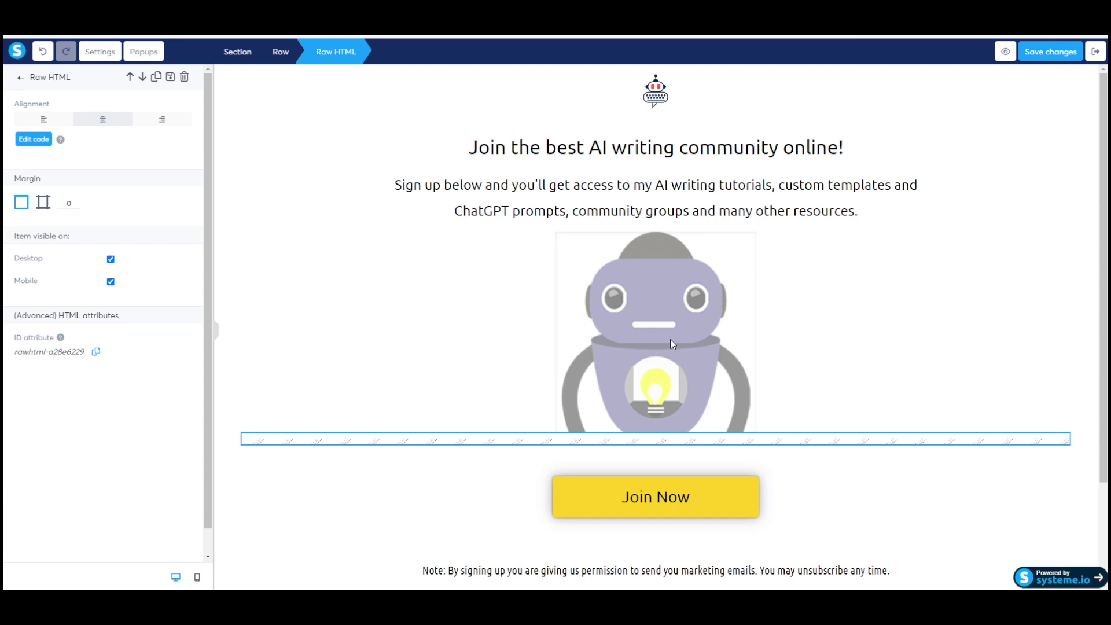
Step: Copy the robot image's ID, image-220733de, from its HTML attributes
{"action": "left_click", "coordinate": [665, 296]}
{"action": "left_click", "coordinate": [665, 295]}
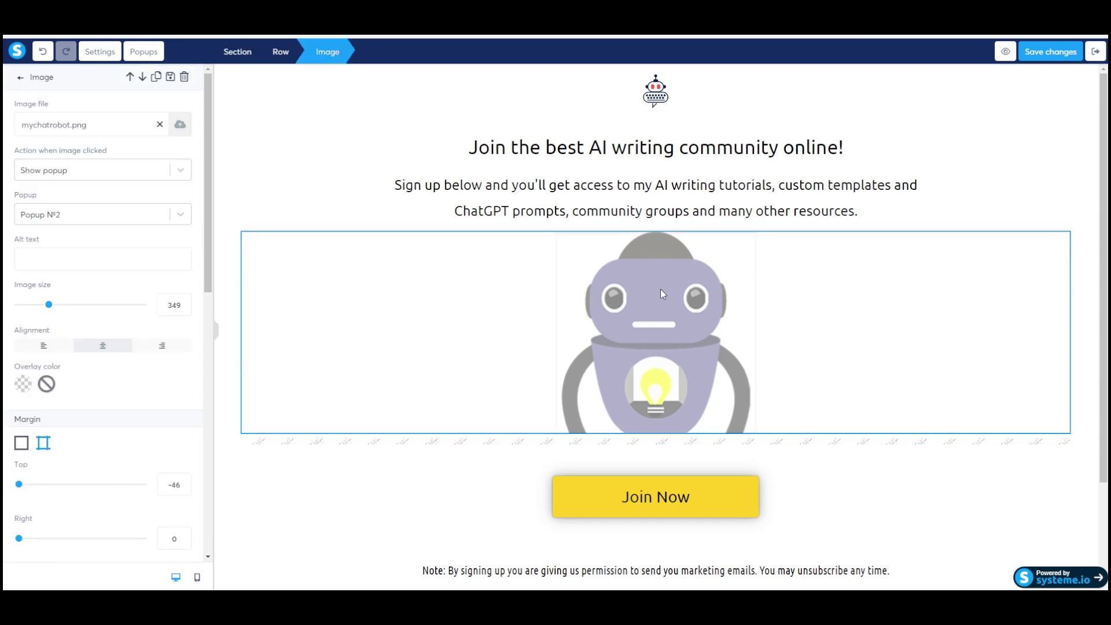
{"action": "scroll", "coordinate": [128, 348], "scroll_direction": "down", "scroll_amount": 10}
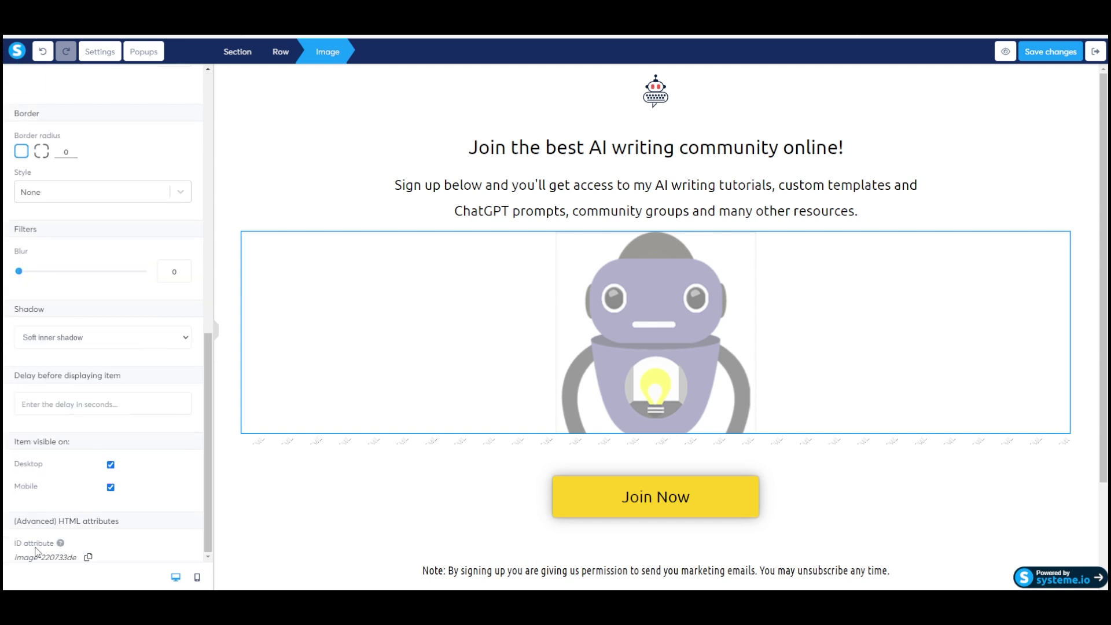
{"action": "left_click", "coordinate": [88, 558]}
{"action": "left_click", "coordinate": [591, 444]}
Step: Paste the image ID into the Raw HTML code after the selector, then undo it
{"action": "left_click", "coordinate": [590, 444]}
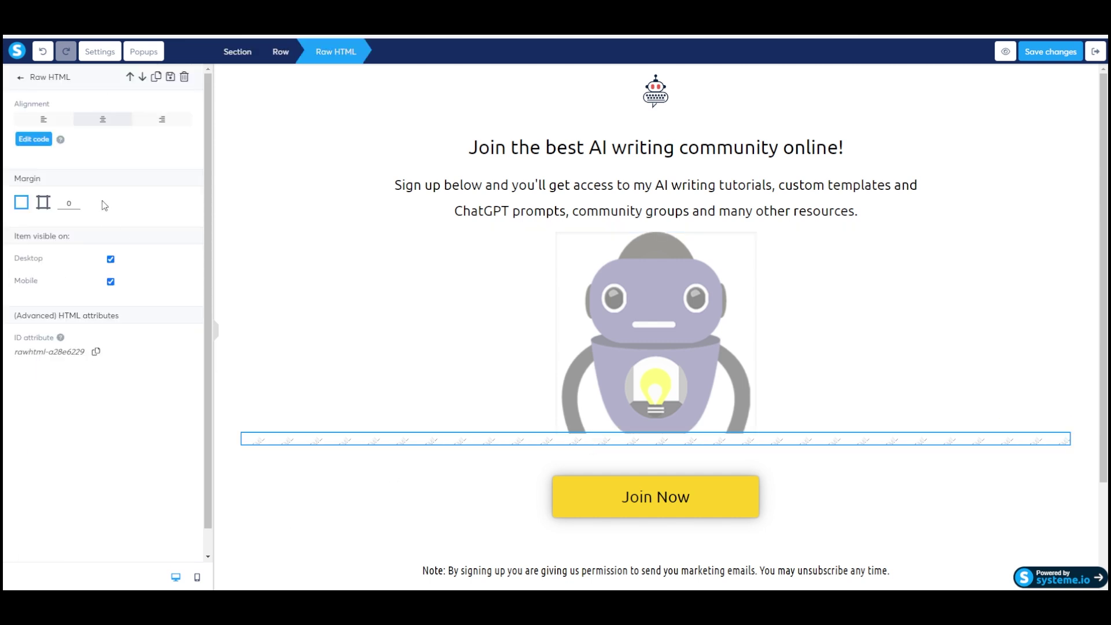
{"action": "left_click", "coordinate": [35, 140]}
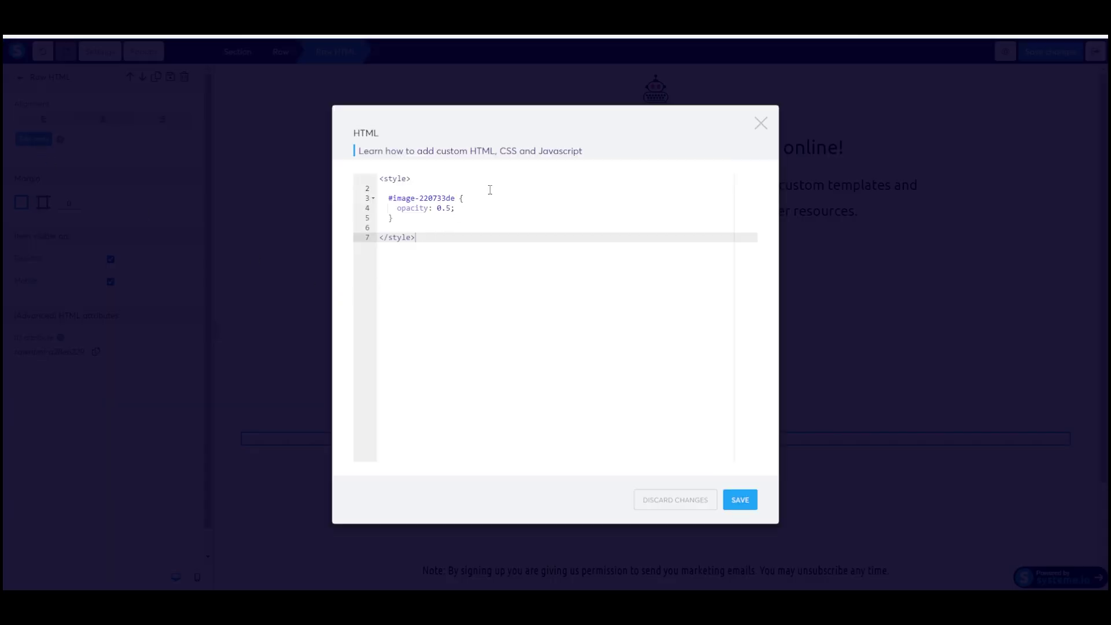
{"action": "left_click", "coordinate": [455, 198]}
{"action": "key", "text": "Return"}
{"action": "key", "text": "ctrl+v"}
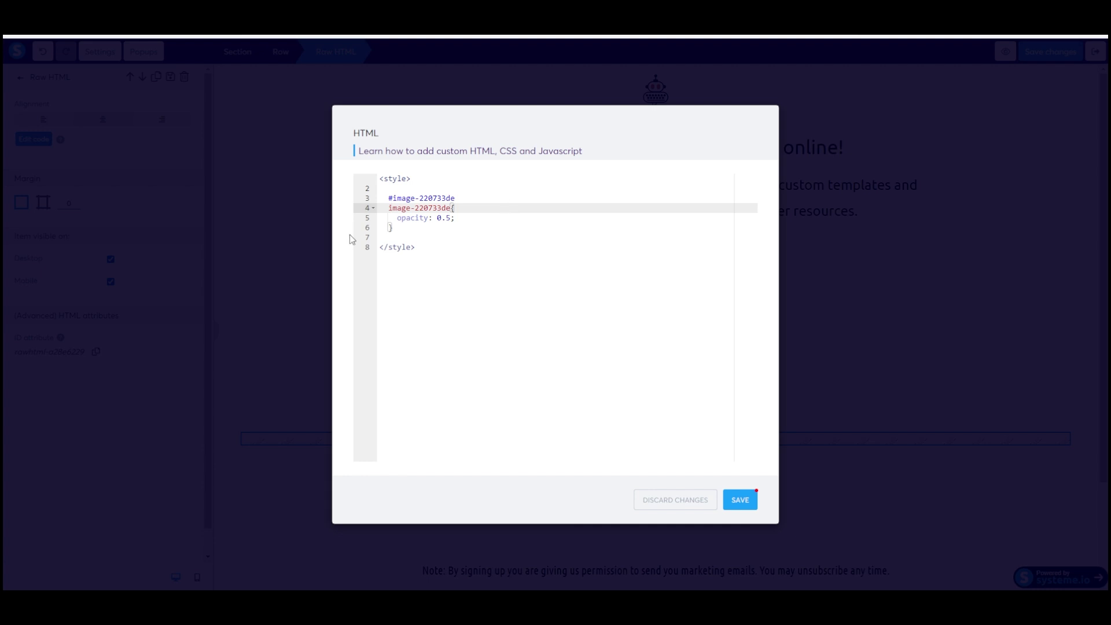
{"action": "key", "text": "ctrl+z"}
{"action": "key", "text": "ctrl+z"}
{"action": "key", "text": "ctrl+End"}
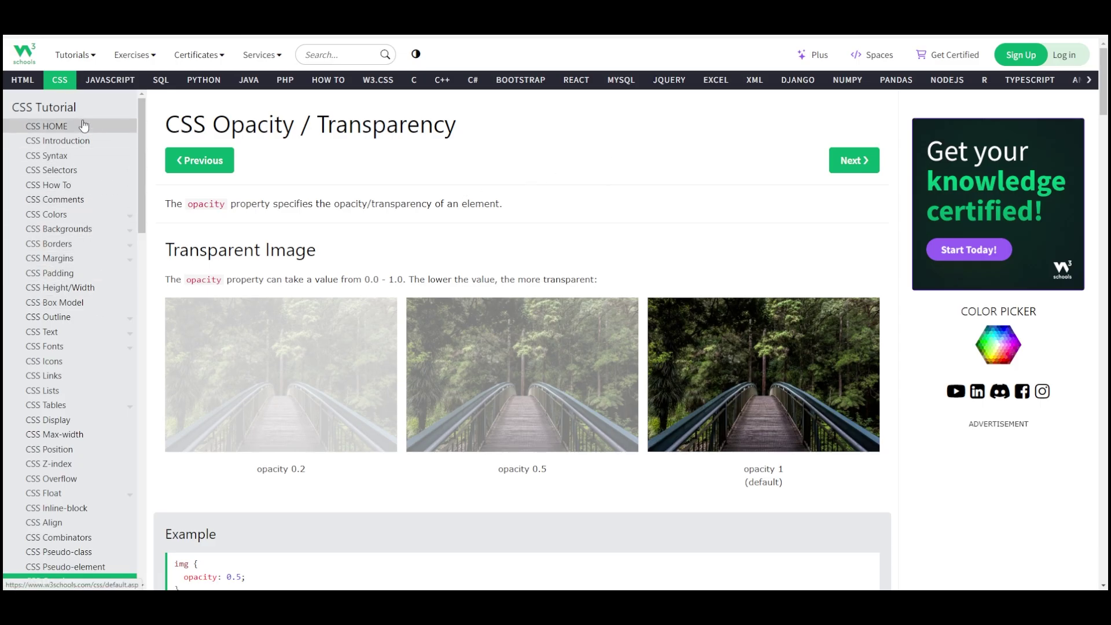
Step: Scroll the W3Schools CSS Opacity page down to the img opacity 0.5 example
{"action": "scroll", "coordinate": [68, 391], "scroll_direction": "down", "scroll_amount": 6}
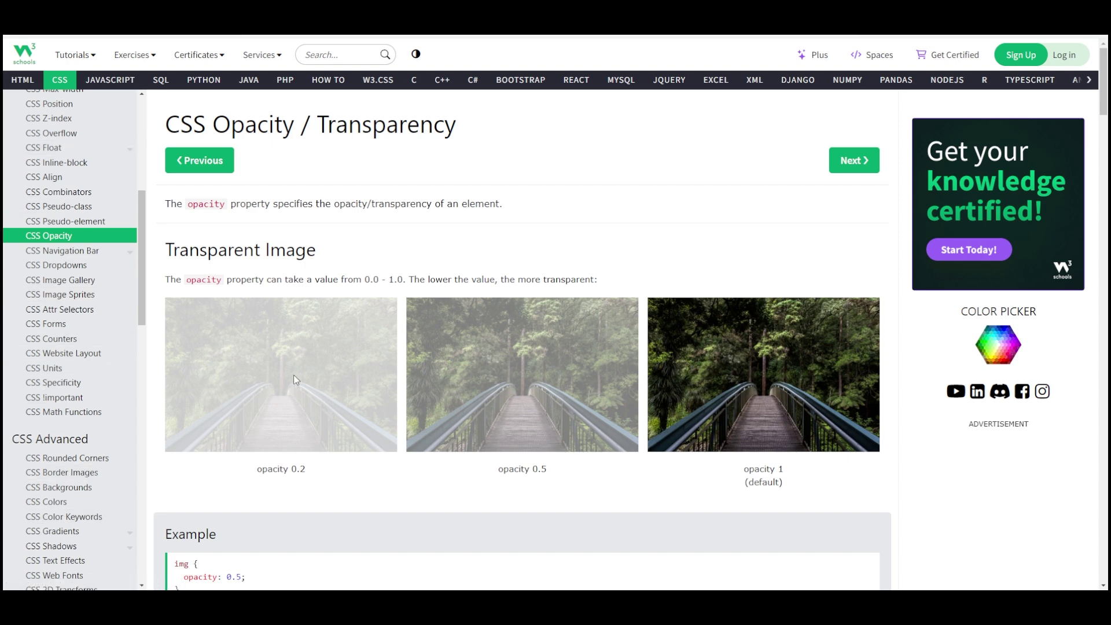
{"action": "scroll", "coordinate": [302, 375], "scroll_direction": "down", "scroll_amount": 2}
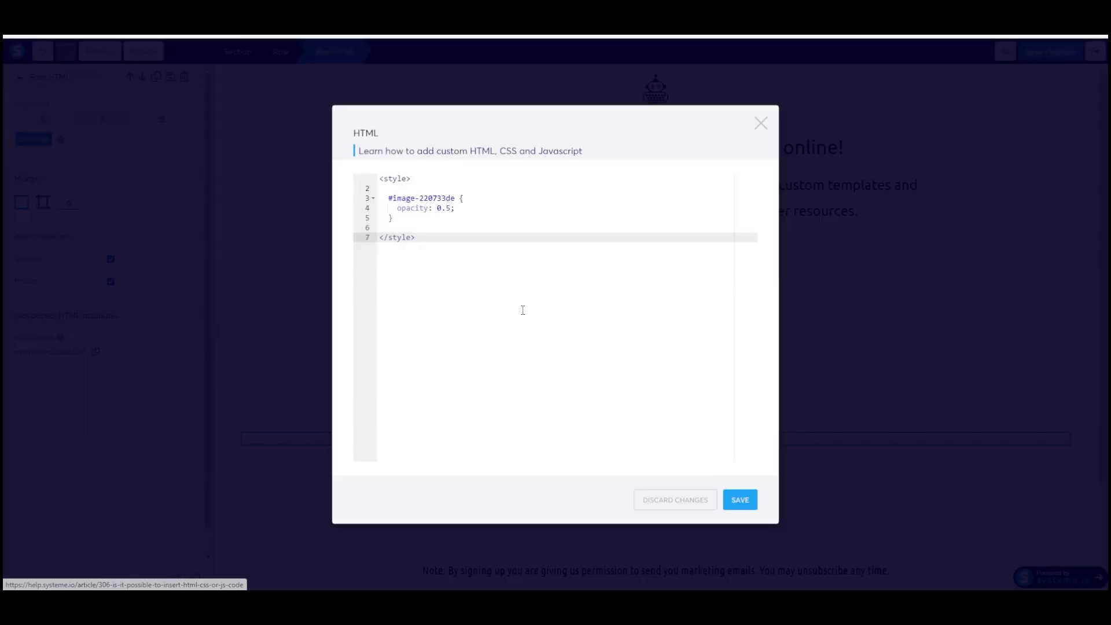
Step: Close the HTML code dialog without changes
{"action": "left_click", "coordinate": [740, 500]}
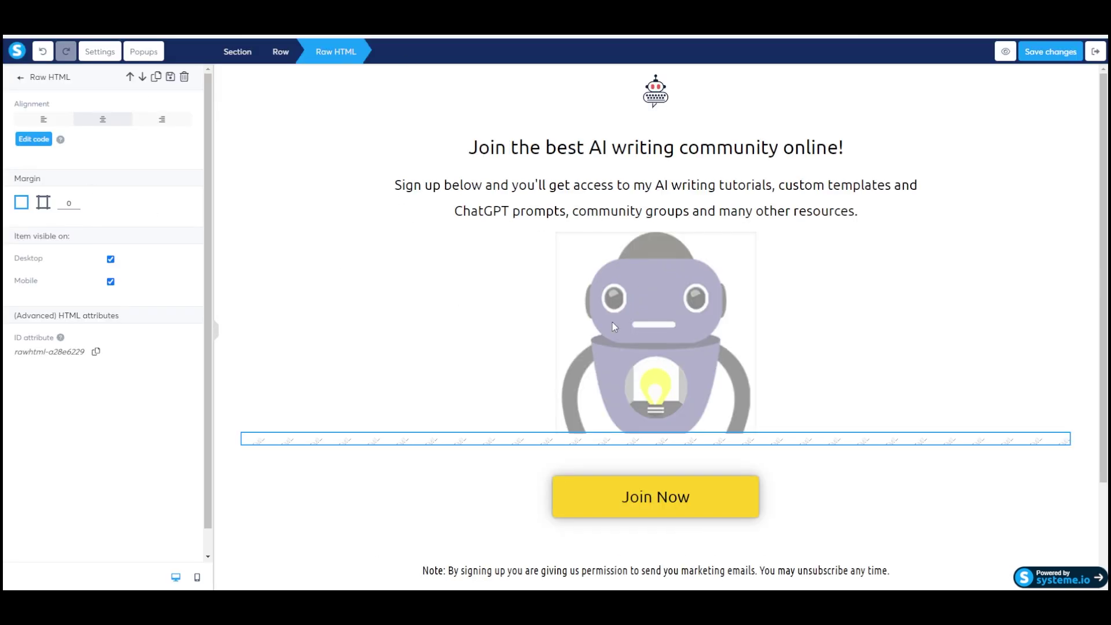
Step: Set the robot image's shadow to No shadow and shrink it to size 255
{"action": "left_click", "coordinate": [615, 326]}
{"action": "scroll", "coordinate": [104, 278], "scroll_direction": "down", "scroll_amount": 9}
{"action": "left_click", "coordinate": [141, 409]}
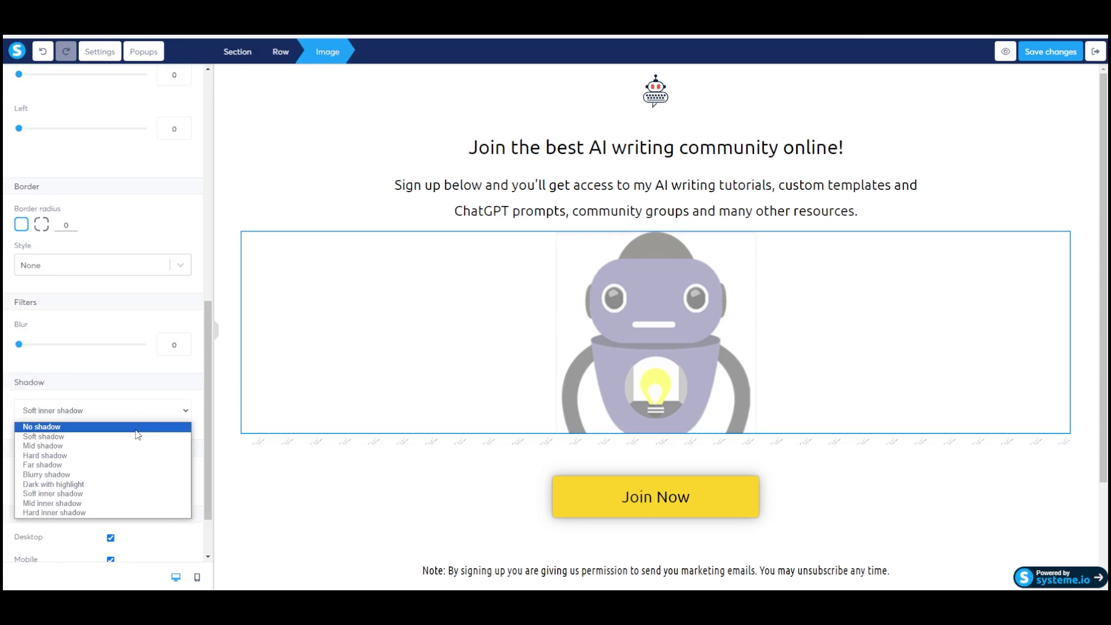
{"action": "left_click", "coordinate": [136, 427]}
{"action": "scroll", "coordinate": [131, 381], "scroll_direction": "up", "scroll_amount": 10}
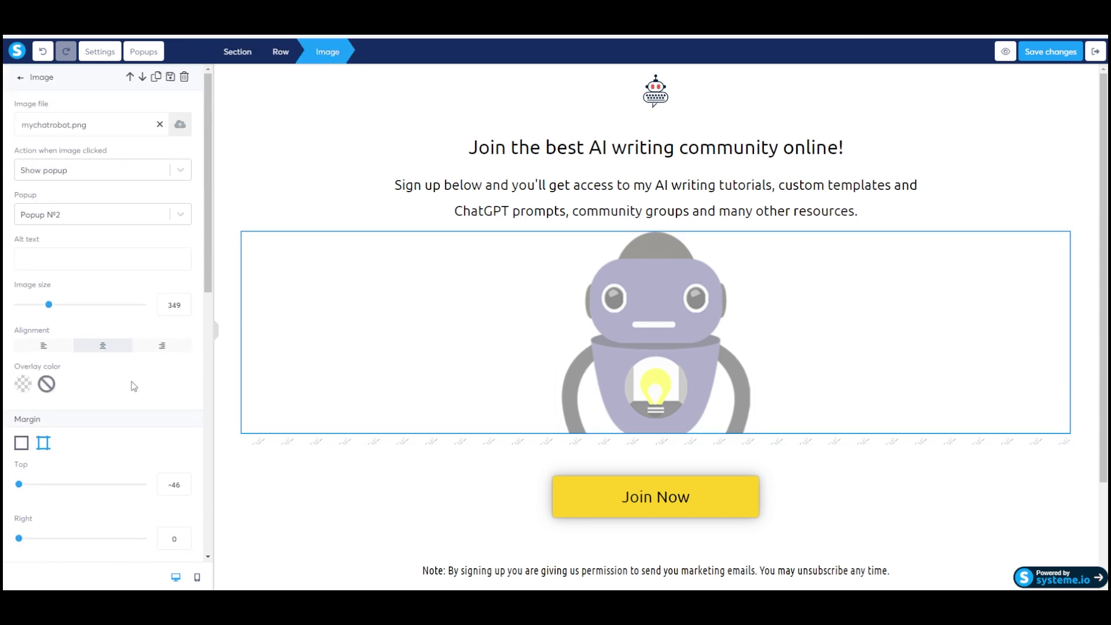
{"action": "left_click_drag", "start_coordinate": [47, 311], "coordinate": [42, 310]}
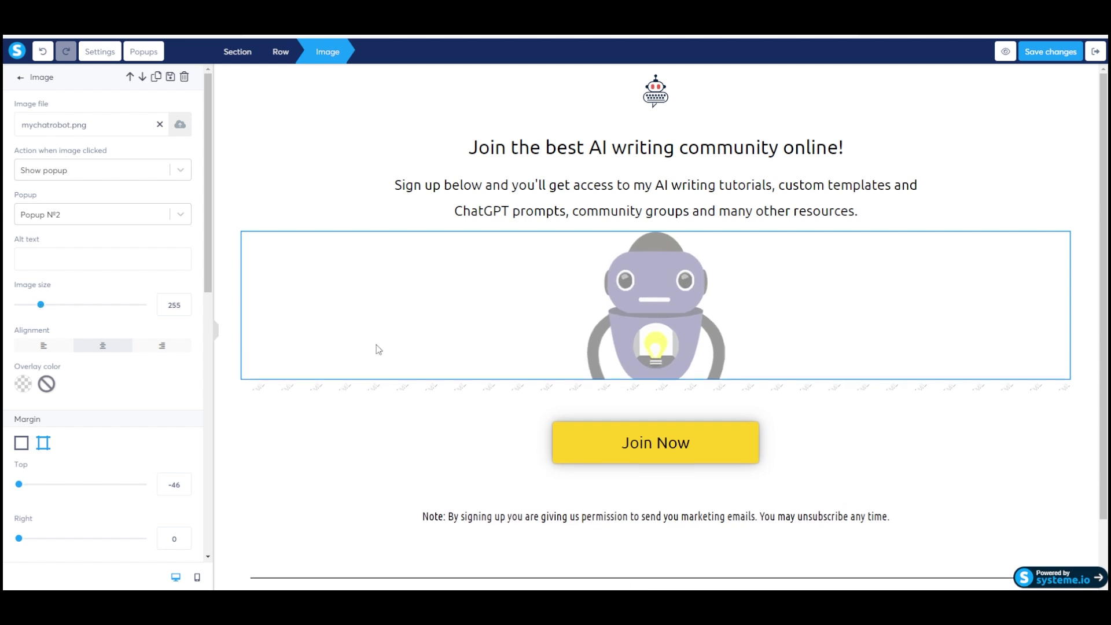
Step: Delete the Raw HTML opacity block and save the page changes
{"action": "left_click", "coordinate": [446, 393]}
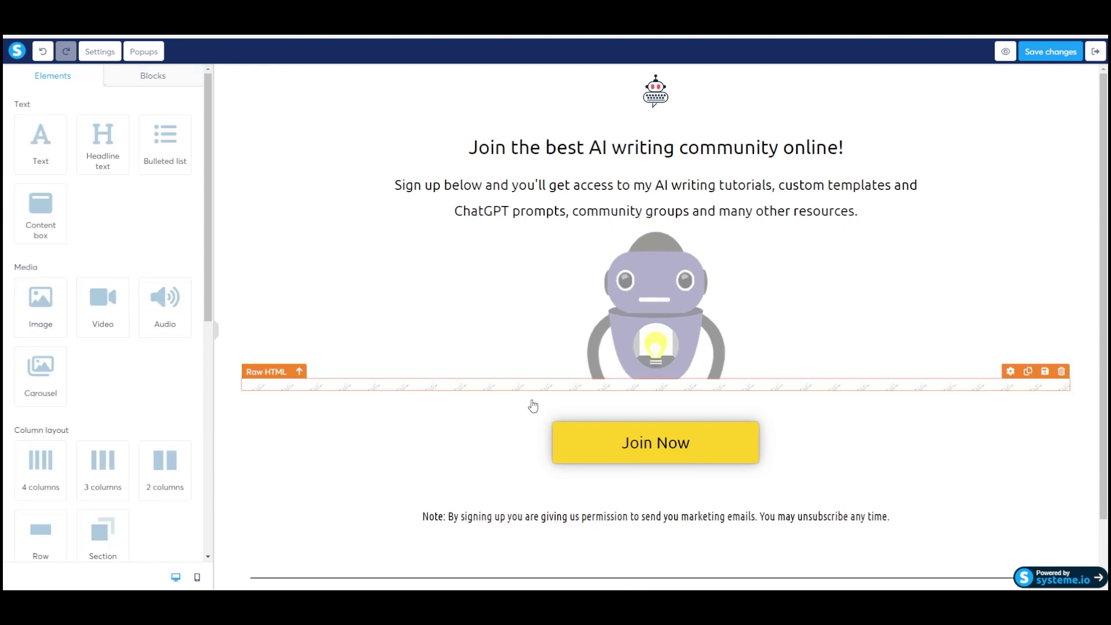
{"action": "left_click", "coordinate": [1062, 371]}
{"action": "left_click", "coordinate": [614, 93]}
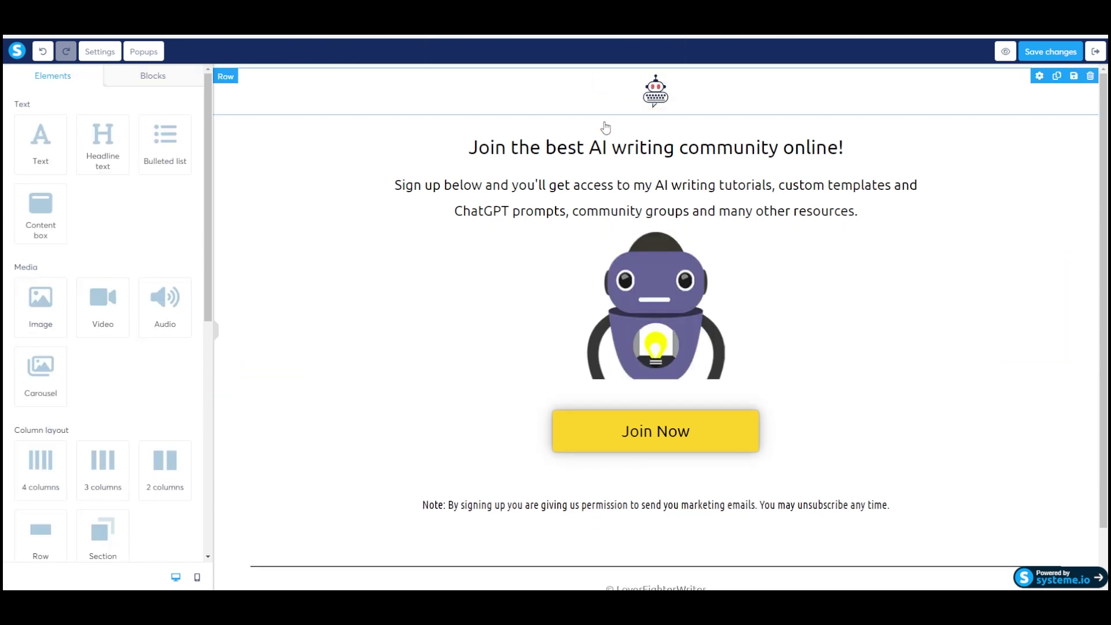
{"action": "left_click", "coordinate": [1054, 53]}
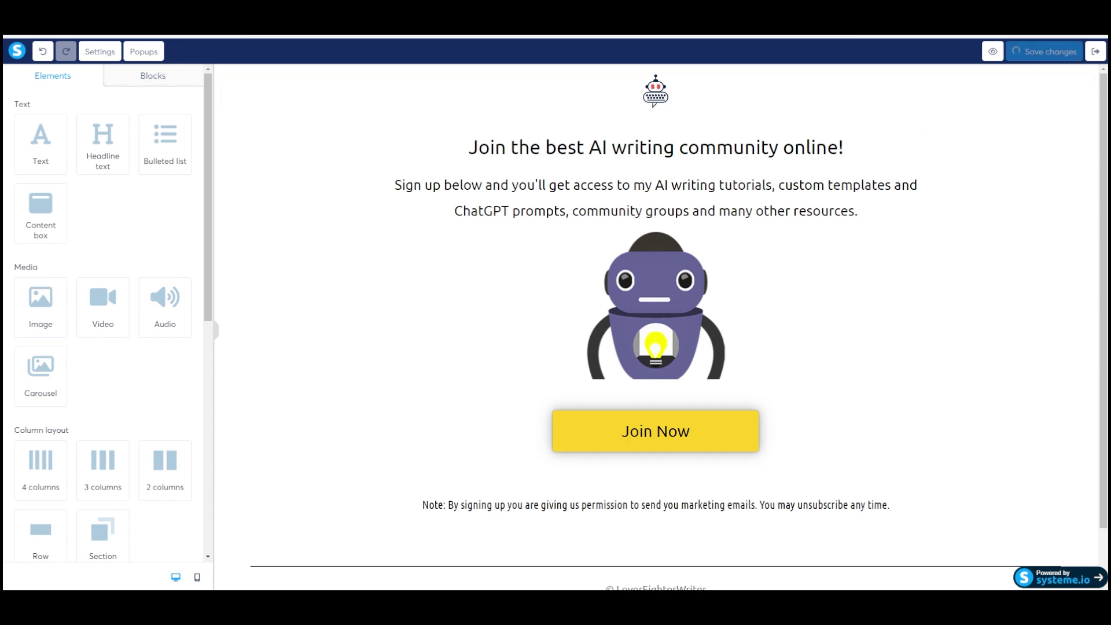